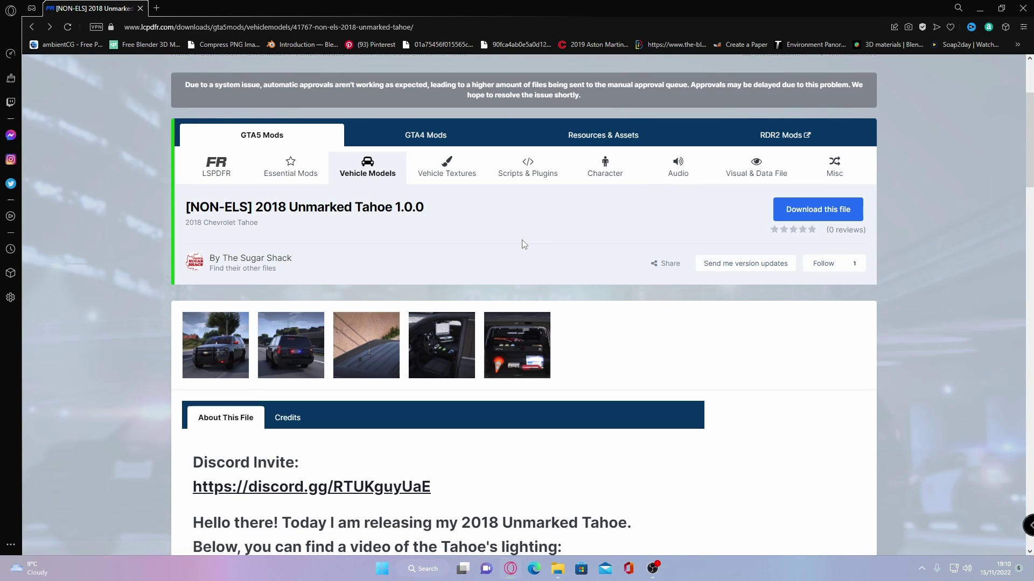
# Review the [NON-ELS] 2018 Unmarked Tahoe mod page and download its file
pyautogui.scroll(1, 587, 266)
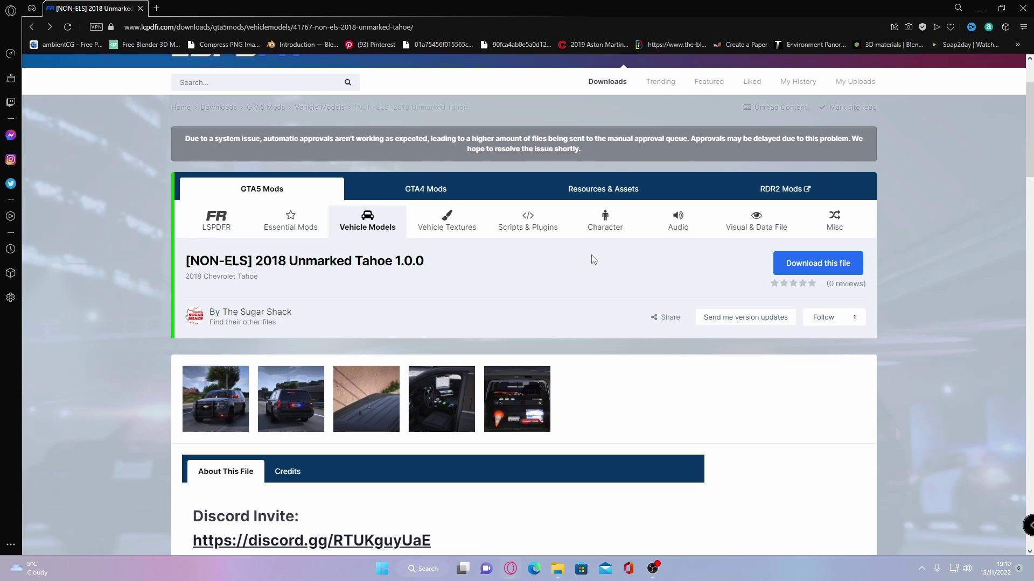
pyautogui.scroll(-2, 616, 265)
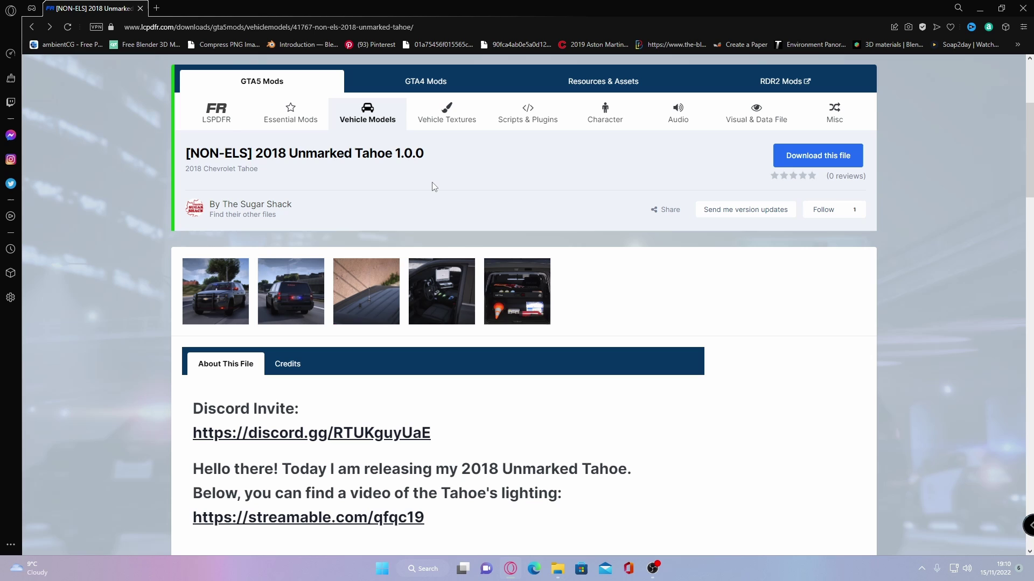
pyautogui.scroll(-2, 510, 188)
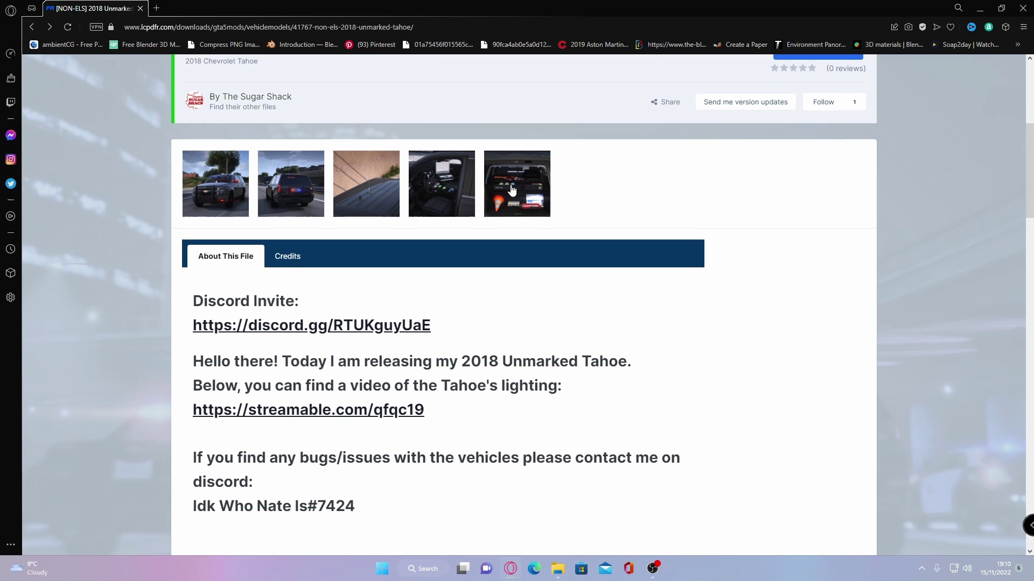
pyautogui.scroll(4, 560, 257)
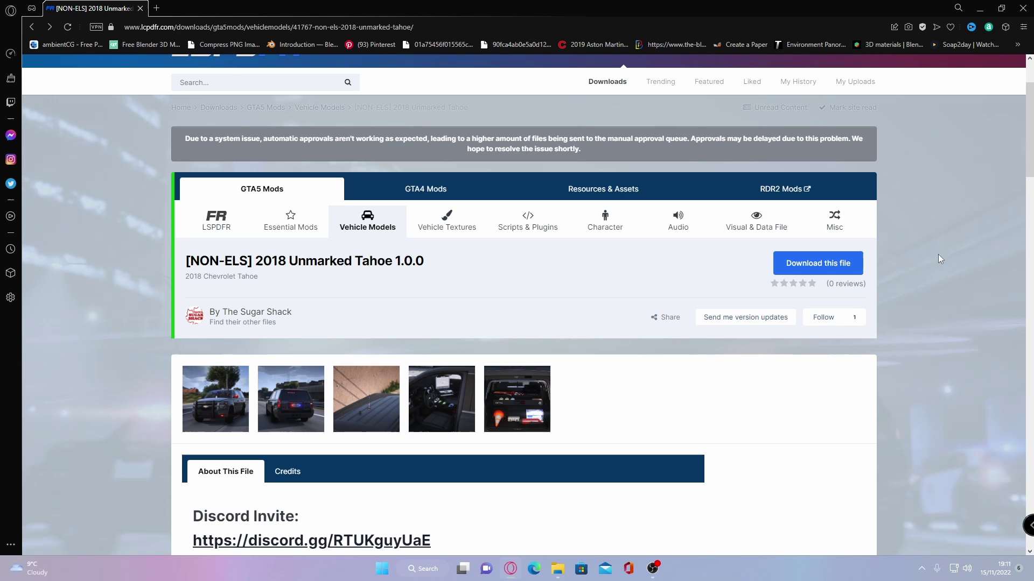
pyautogui.click(839, 264)
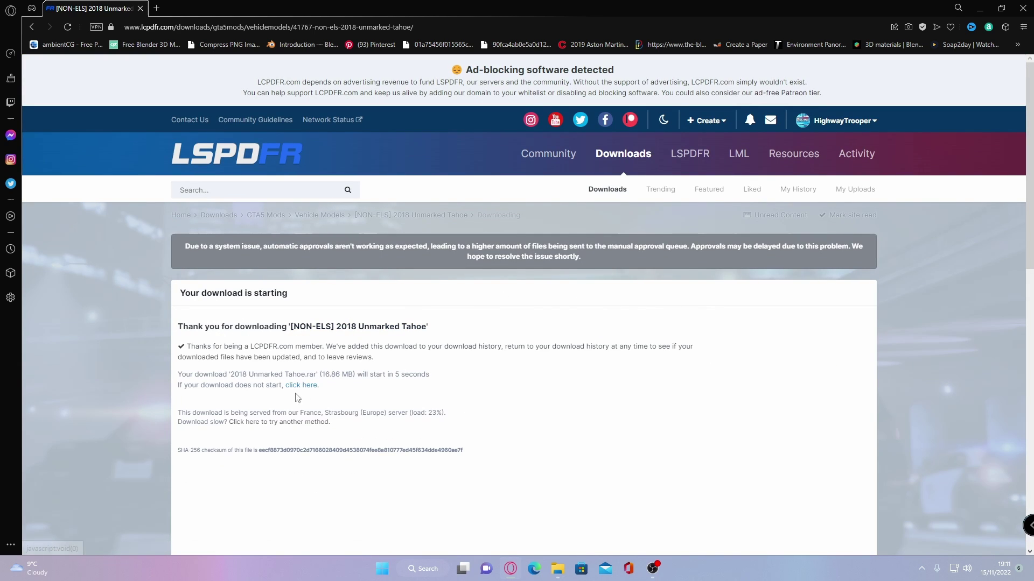
pyautogui.click(293, 386)
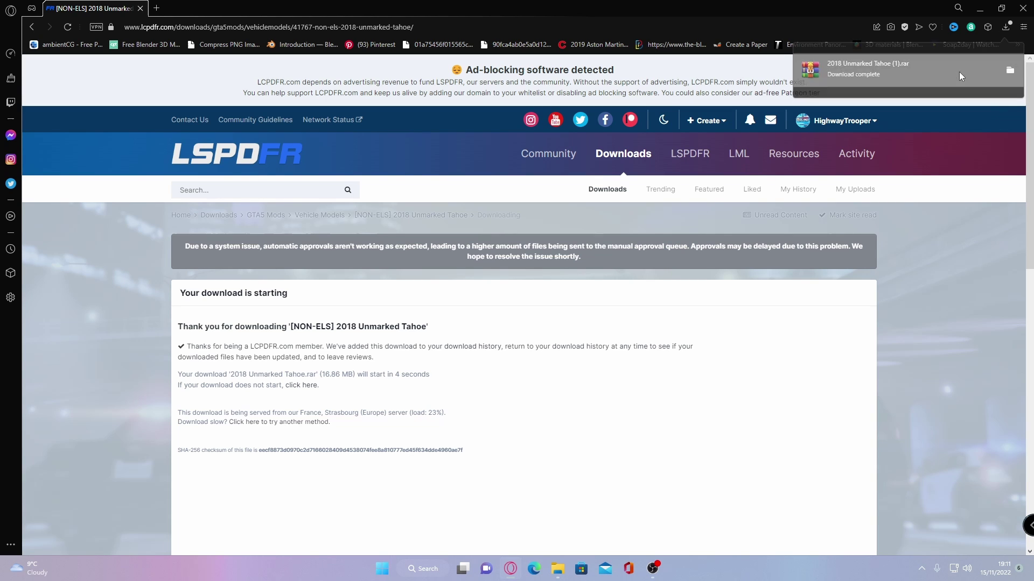
# Open the downloaded 2018 Unmarked Tahoe archive and go into its Vehicle folder
pyautogui.click(958, 72)
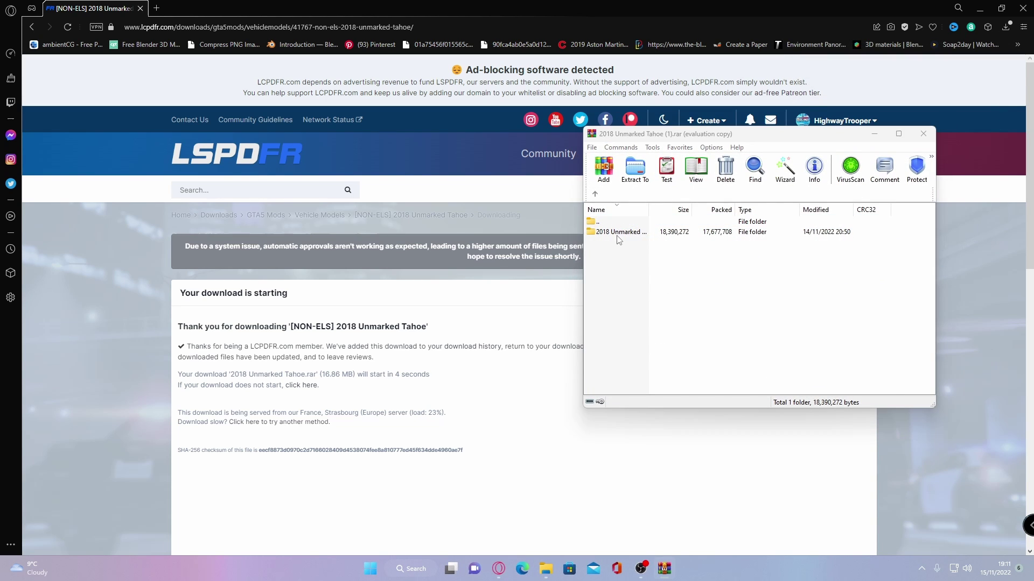
pyautogui.click(844, 227)
pyautogui.doubleClick(636, 238)
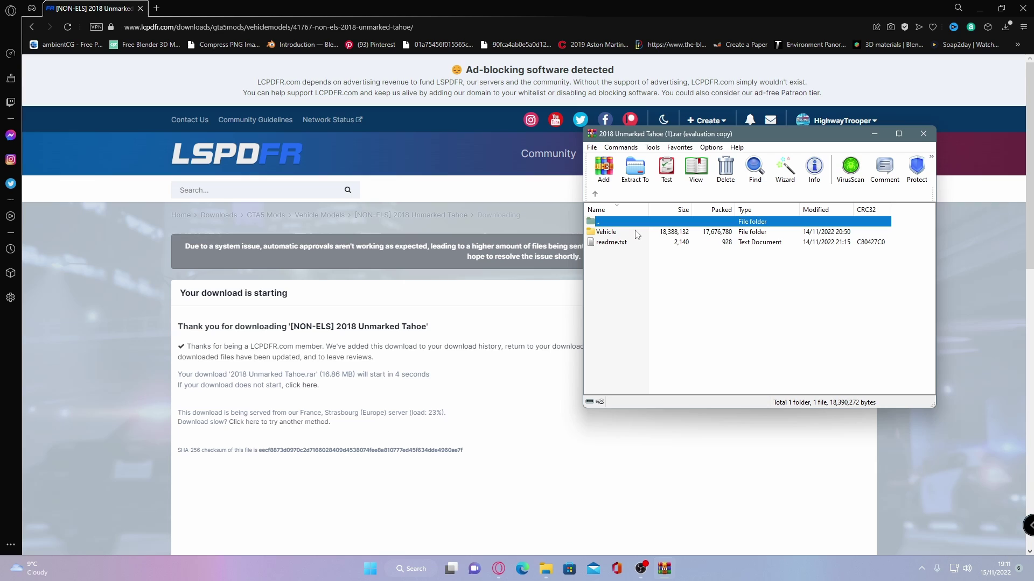
pyautogui.doubleClick(607, 232)
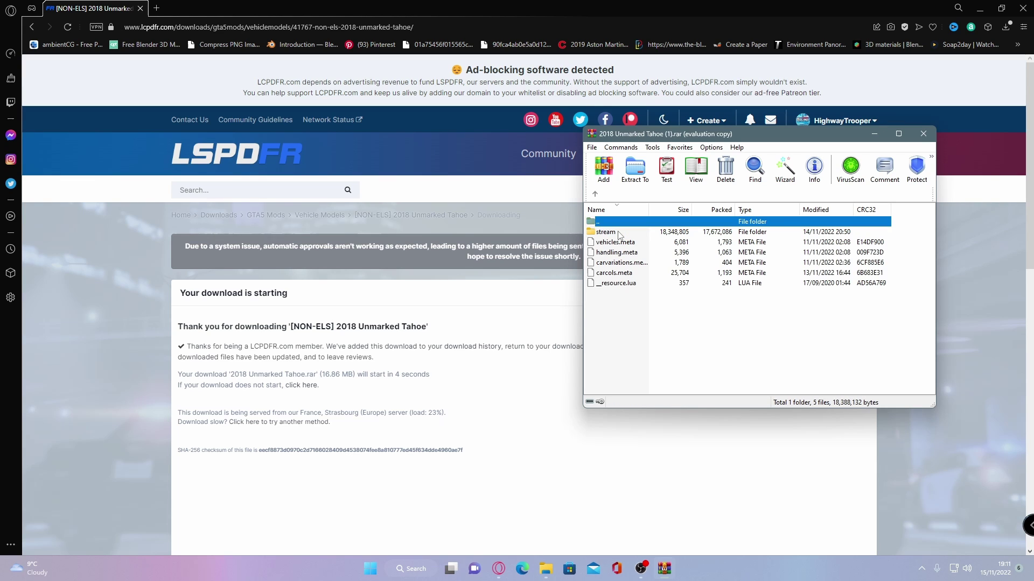
pyautogui.moveTo(694, 333); pyautogui.dragTo(606, 232)
pyautogui.click(682, 324)
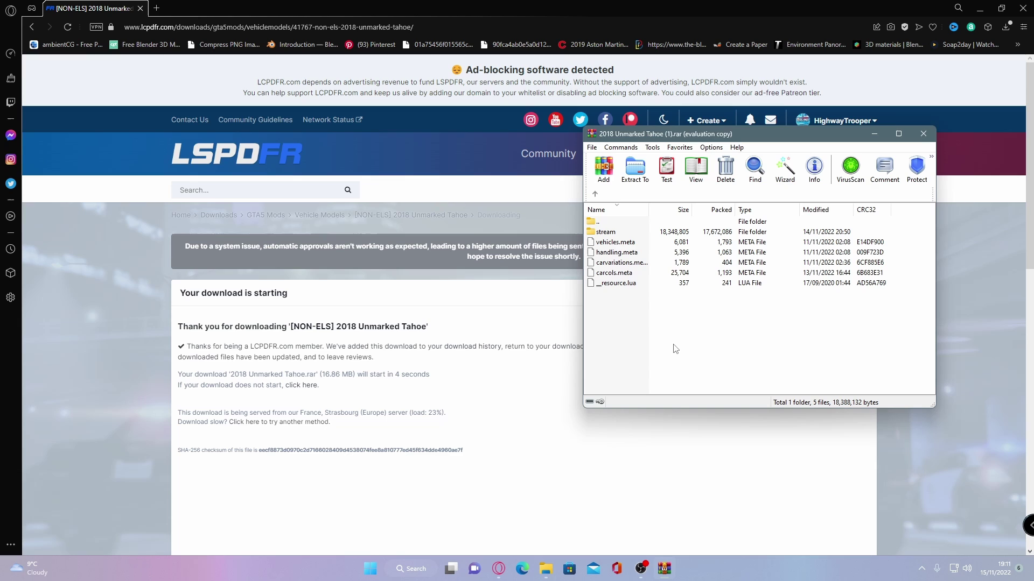
# Examine the model files in the stream folder, and return to the archive level that holds the Vehicle folder
pyautogui.doubleClick(612, 237)
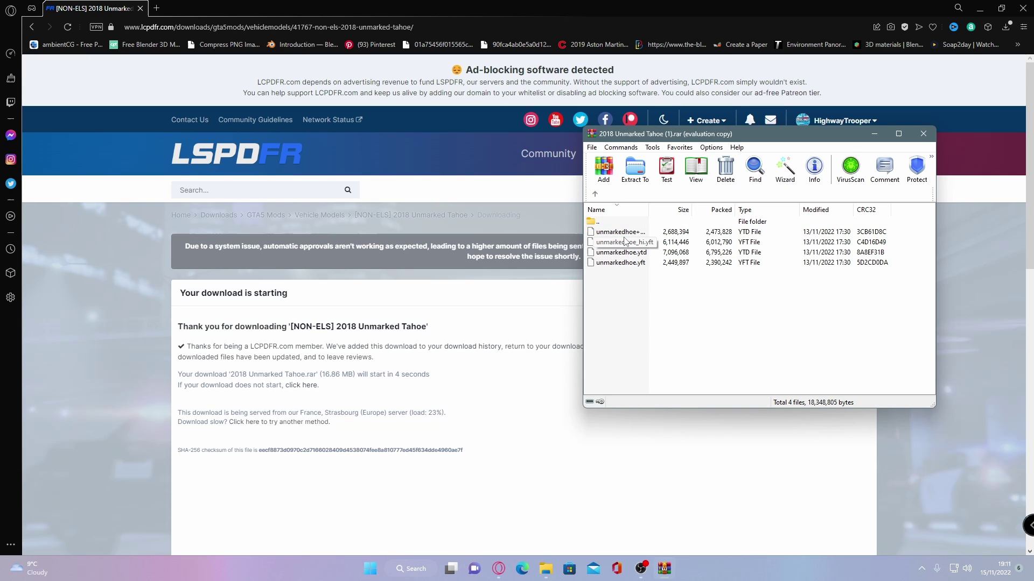
pyautogui.click(594, 194)
pyautogui.click(666, 350)
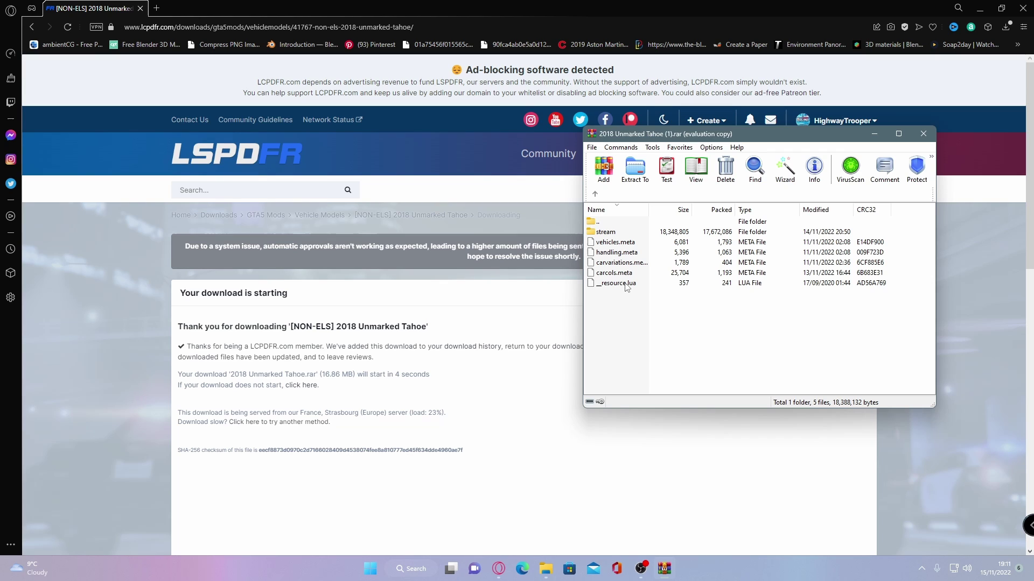
pyautogui.click(594, 194)
pyautogui.click(628, 255)
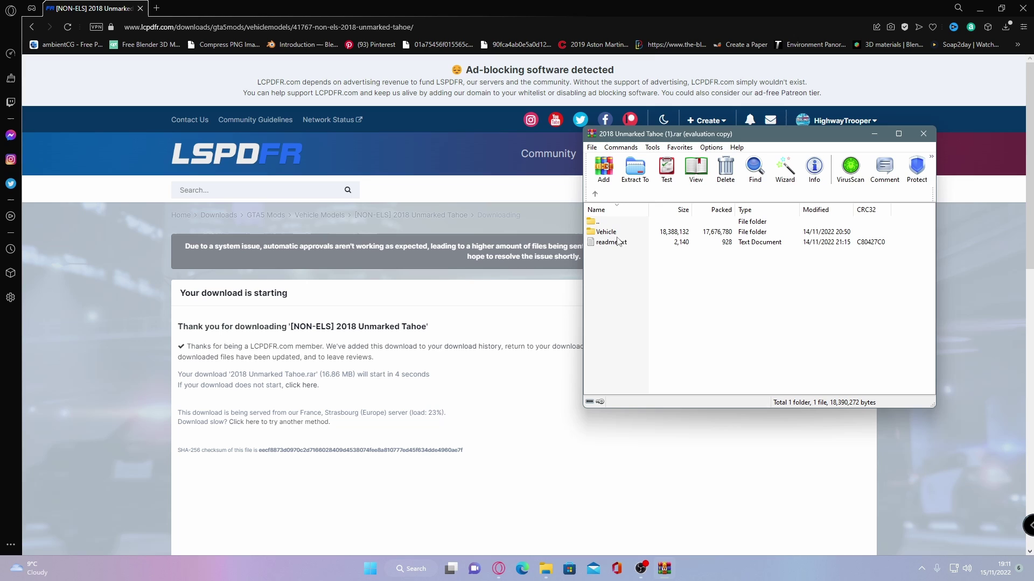
# Switch from the browser to File Explorer and open fxserver\txData\CFXDefault_47162C.base\resources on the C: drive
pyautogui.click(980, 8)
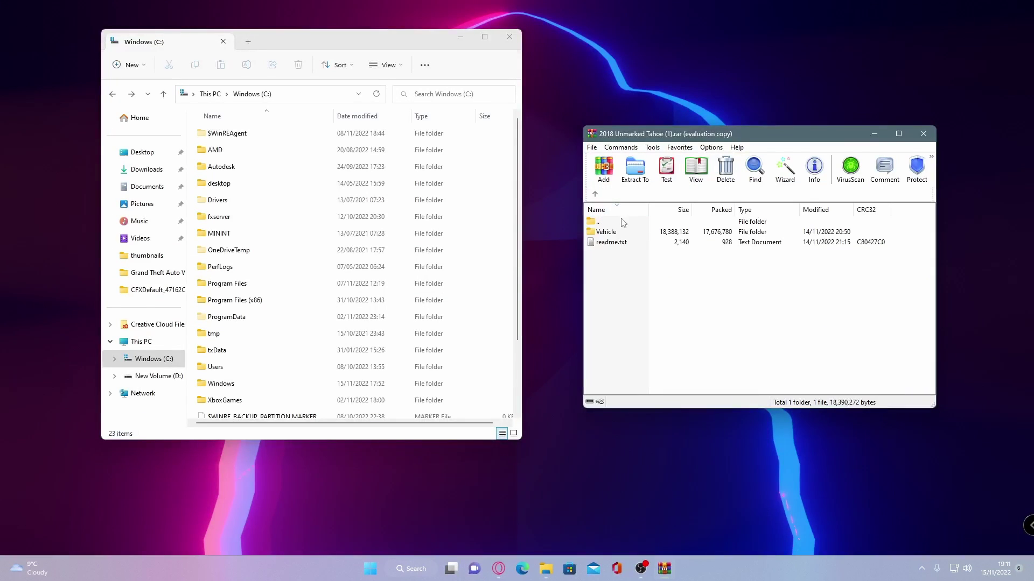
pyautogui.doubleClick(267, 224)
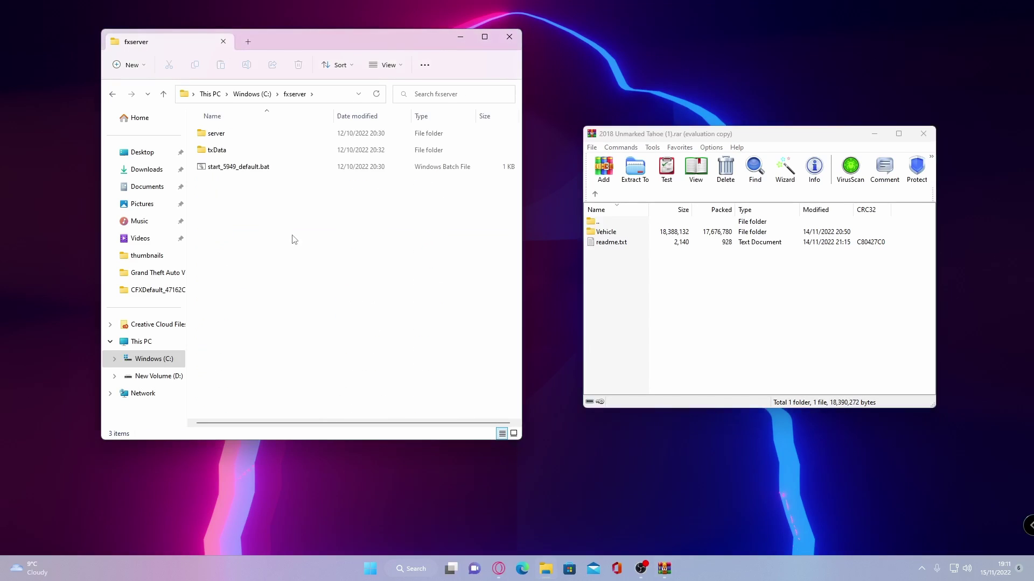
pyautogui.click(242, 154)
pyautogui.doubleClick(241, 154)
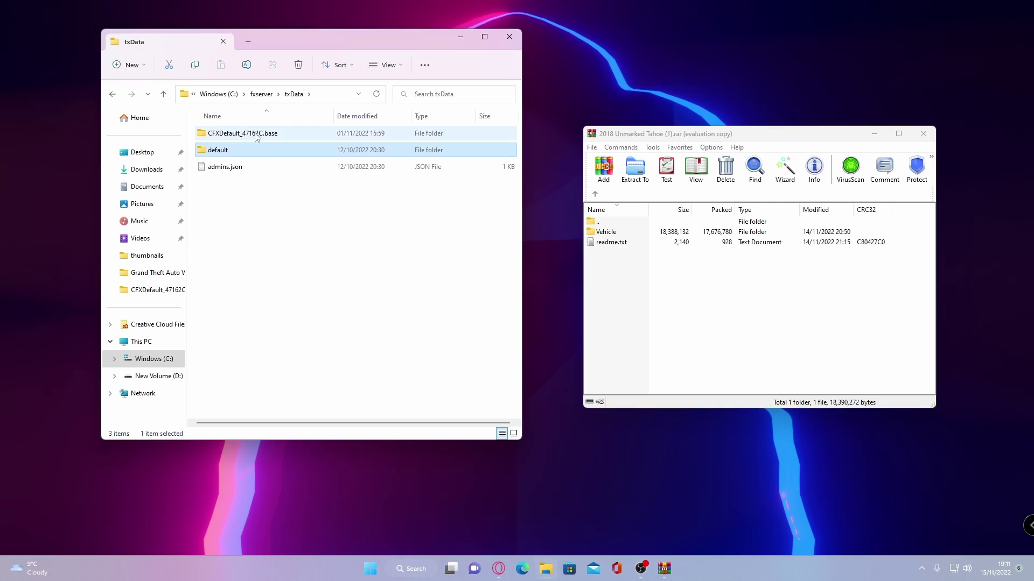
pyautogui.doubleClick(248, 134)
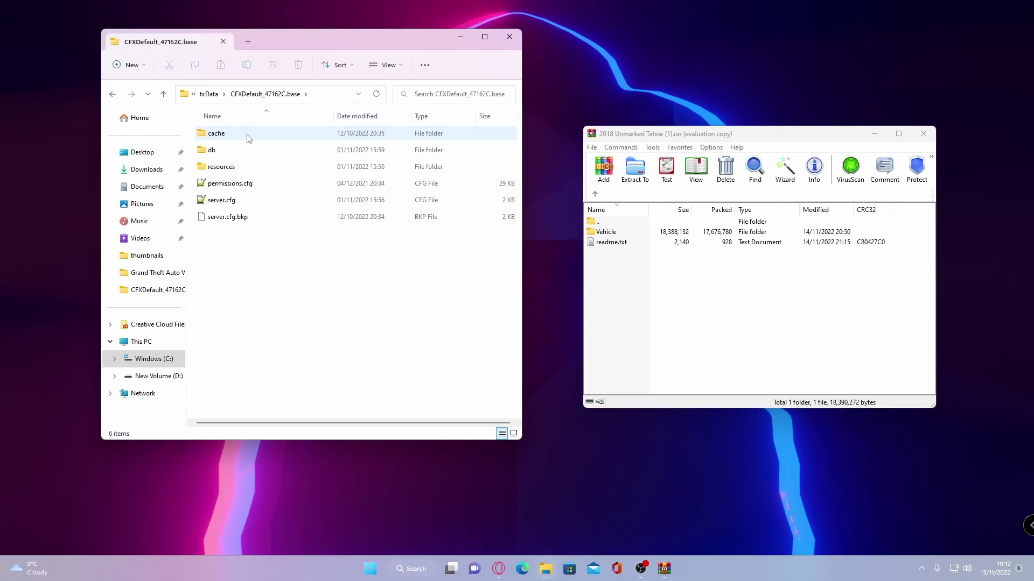
pyautogui.doubleClick(275, 168)
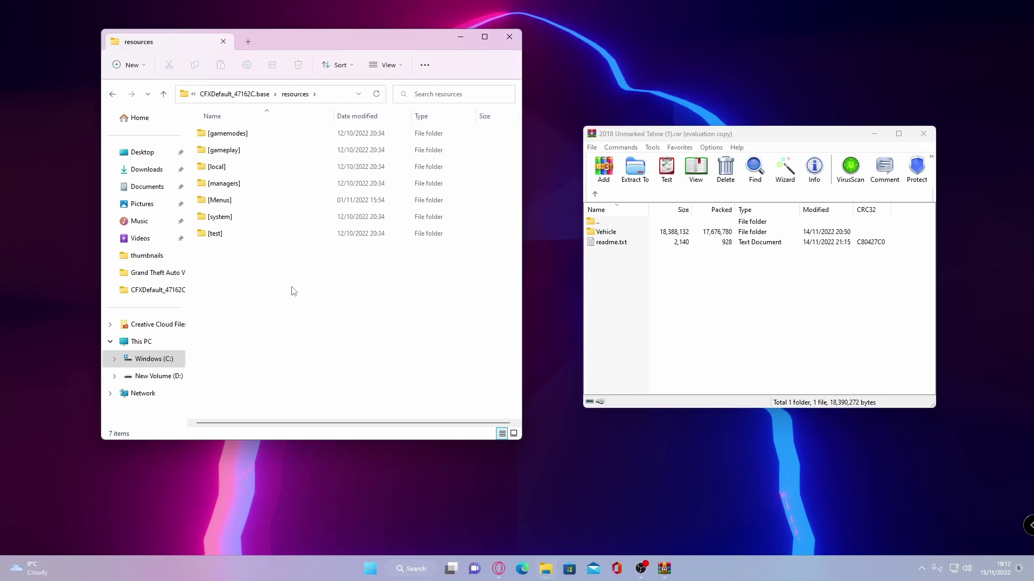
# Create a folder named [cars] inside the resources folder and open it
pyautogui.rightClick(287, 267)
pyautogui.moveTo(352, 353)
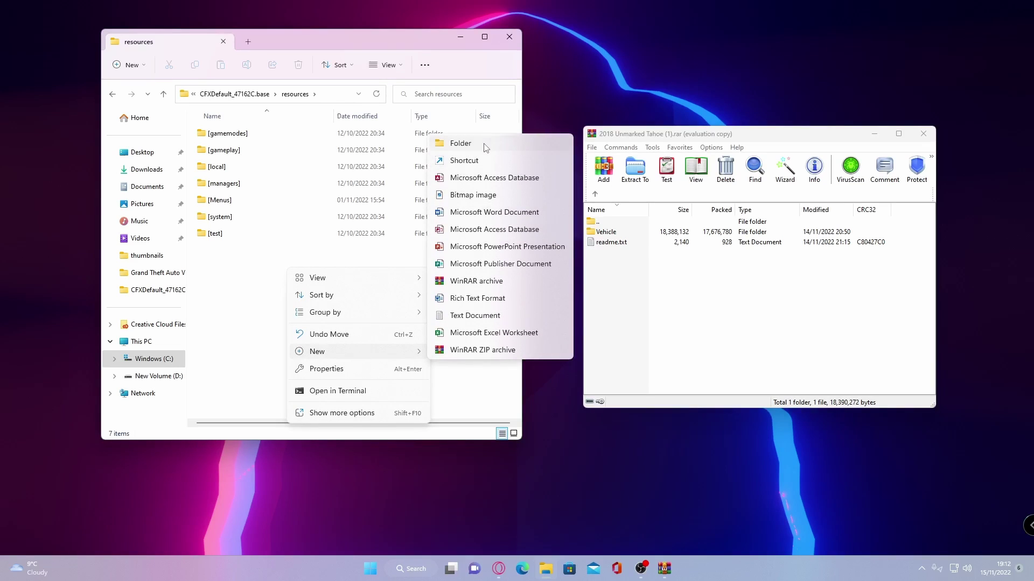
pyautogui.click(491, 143)
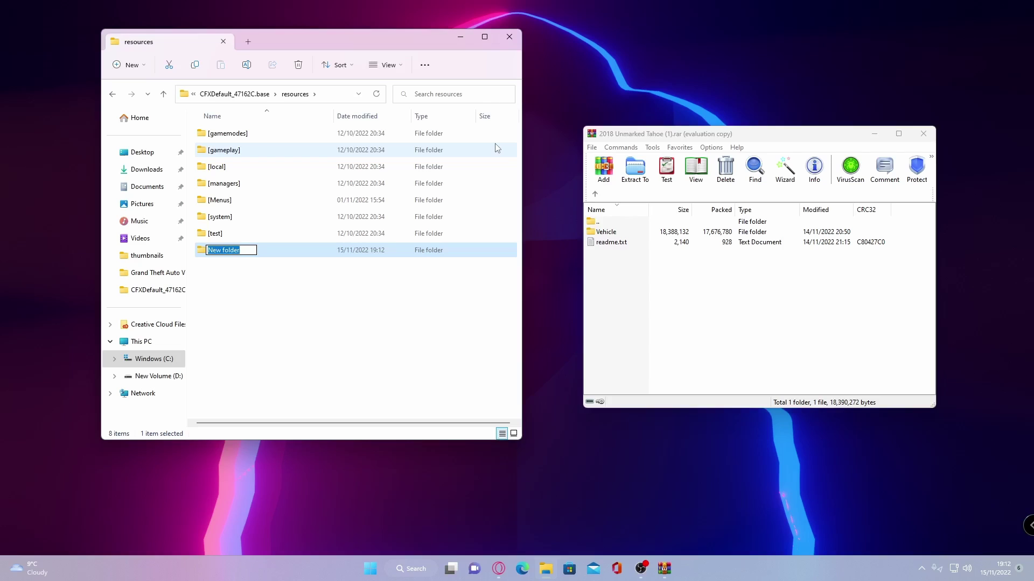
pyautogui.write('[')
pyautogui.write('cars]')
pyautogui.press('Return')
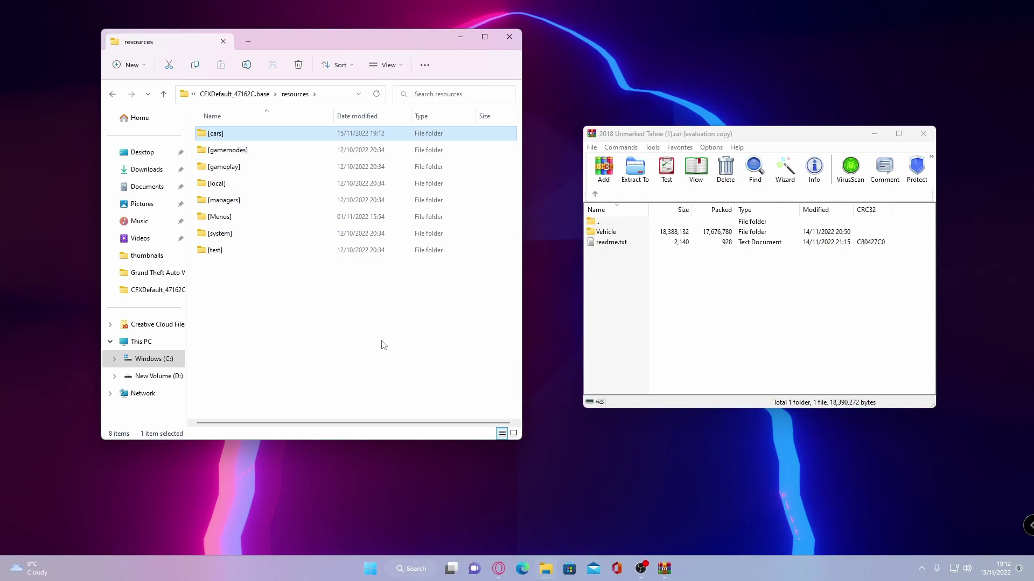
pyautogui.click(382, 345)
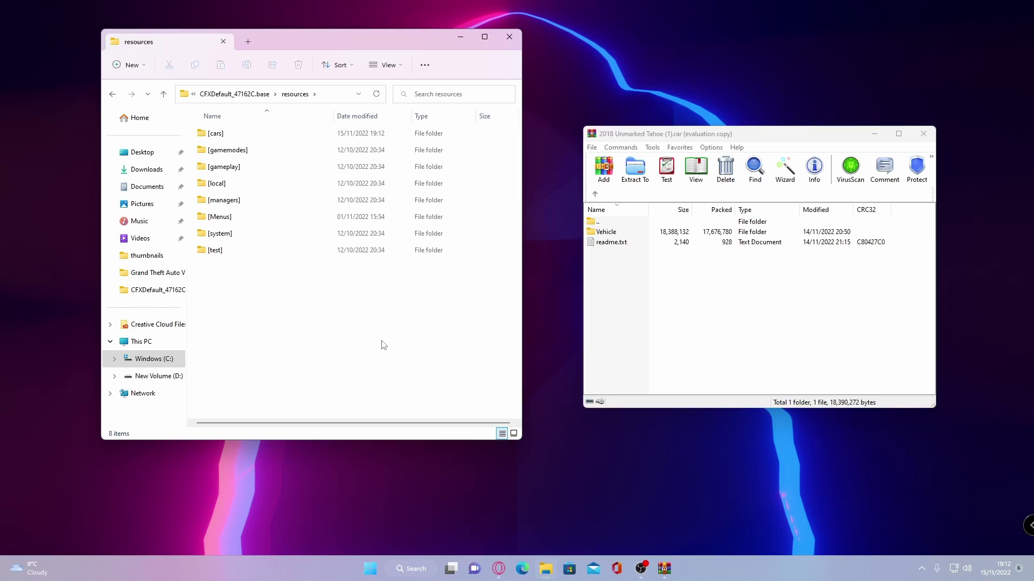
pyautogui.doubleClick(232, 135)
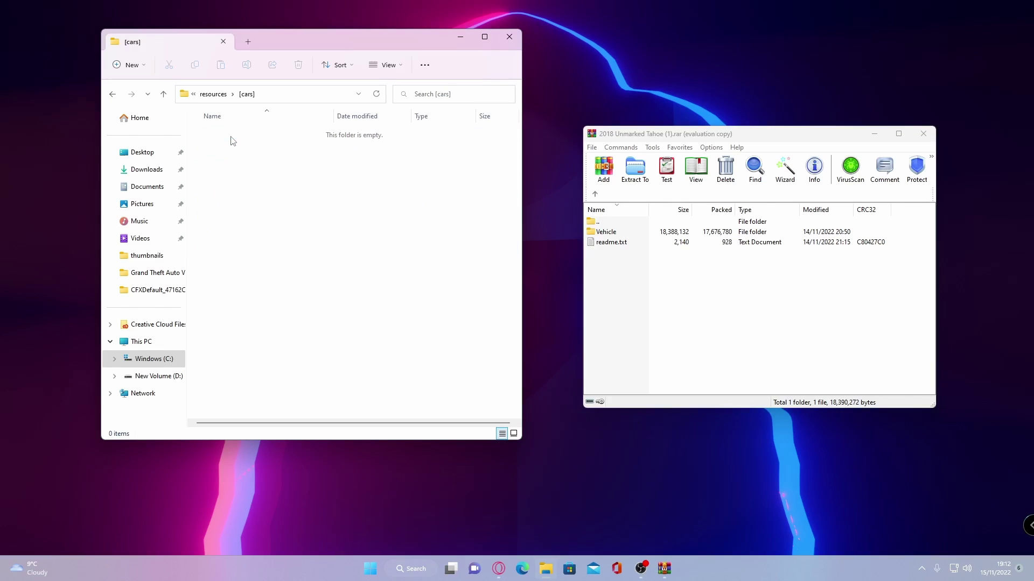
# Rename the Vehicle folder inside the archive as tahoe
pyautogui.click(719, 349)
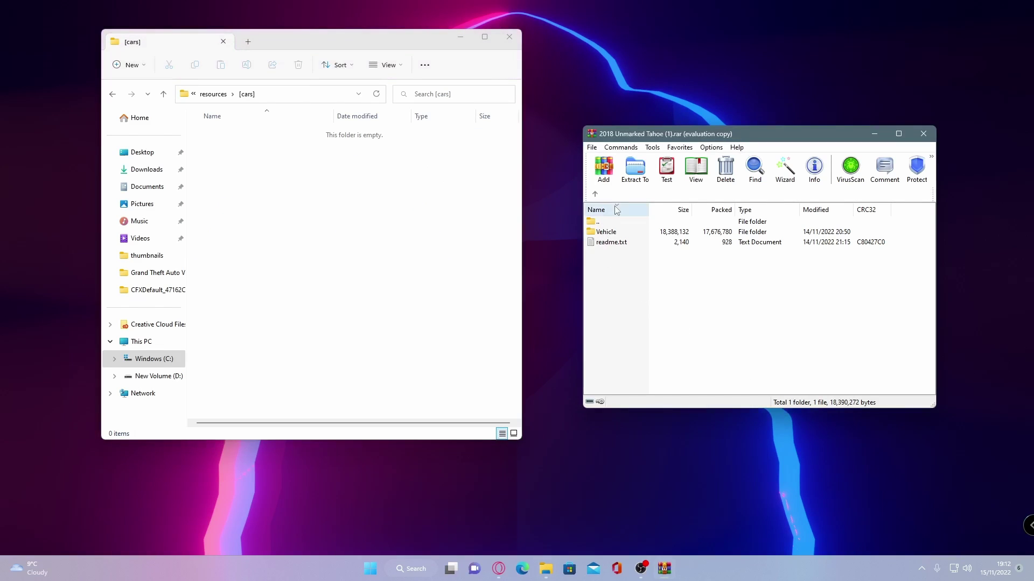
pyautogui.moveTo(678, 134); pyautogui.dragTo(654, 113)
pyautogui.click(587, 212)
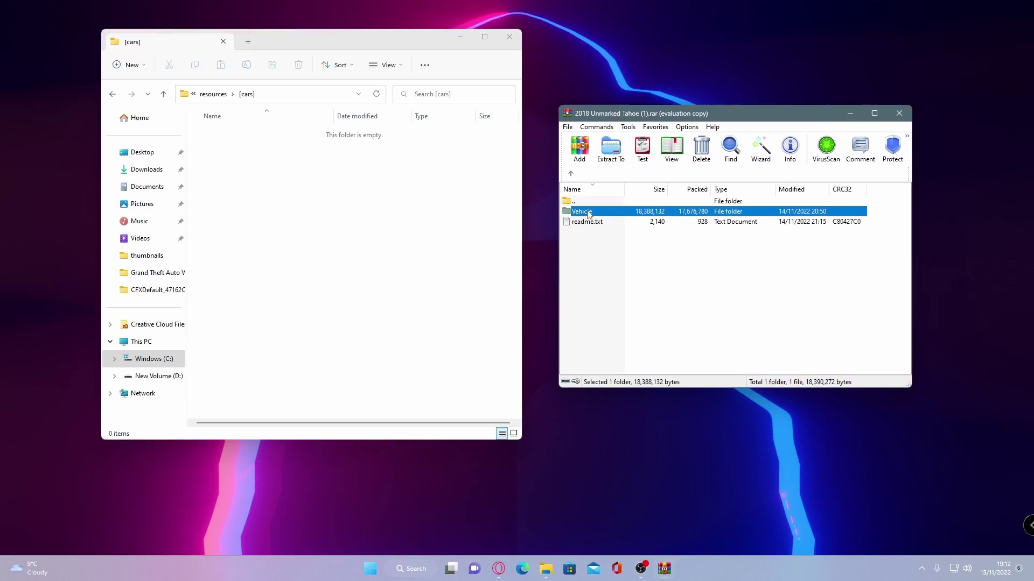
pyautogui.doubleClick(587, 213)
pyautogui.click(570, 172)
pyautogui.click(597, 214)
pyautogui.write('tahoe')
pyautogui.press('Return')
# Extract the tahoe folder from the archive into the [cars] folder
pyautogui.click(607, 285)
pyautogui.moveTo(604, 212); pyautogui.dragTo(300, 208)
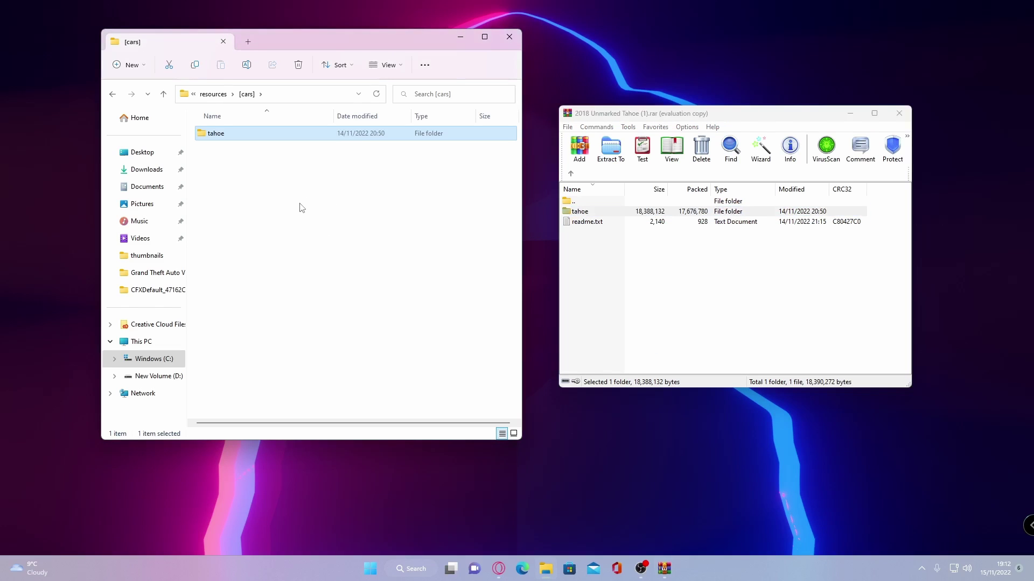
pyautogui.click(346, 244)
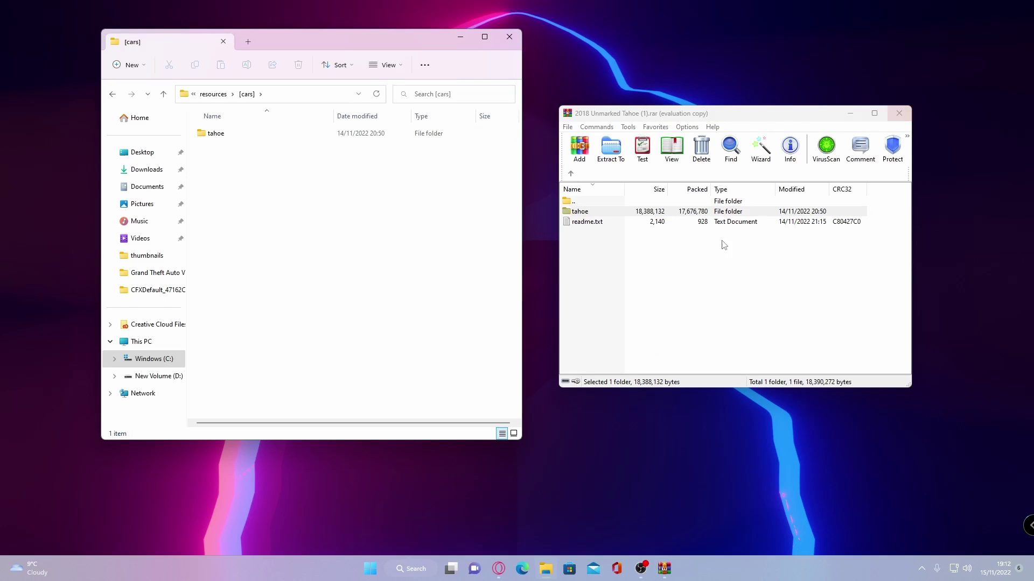
pyautogui.click(238, 139)
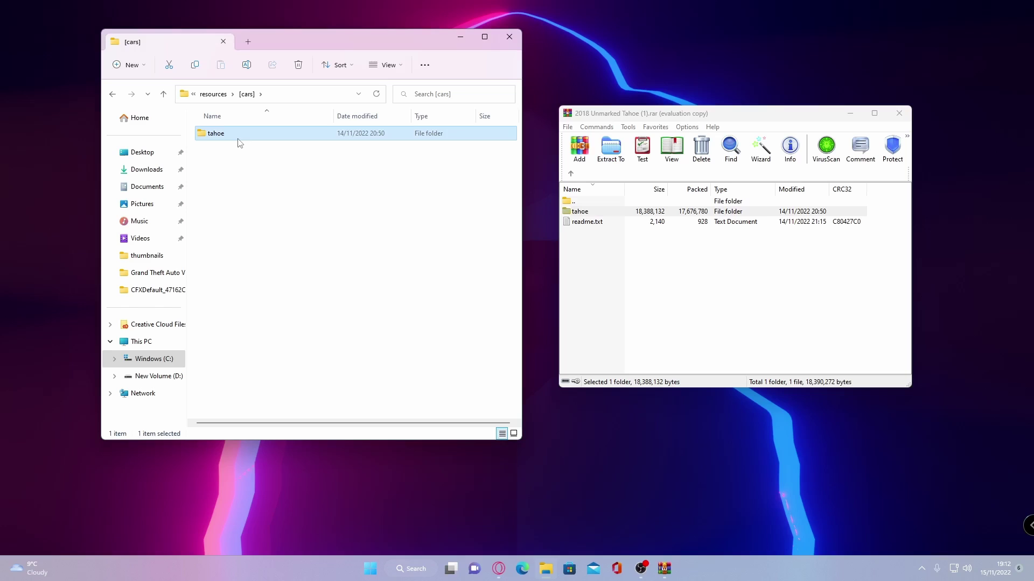
pyautogui.press('F2')
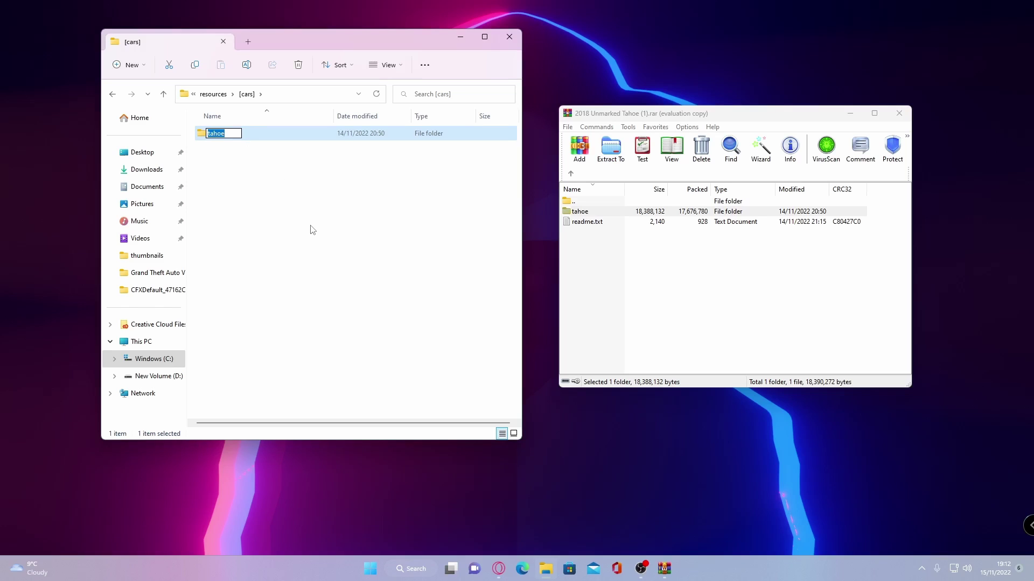
pyautogui.click(312, 230)
# Return to the CFXDefault_47162C.base folder and open server.cfg for editing
pyautogui.click(214, 94)
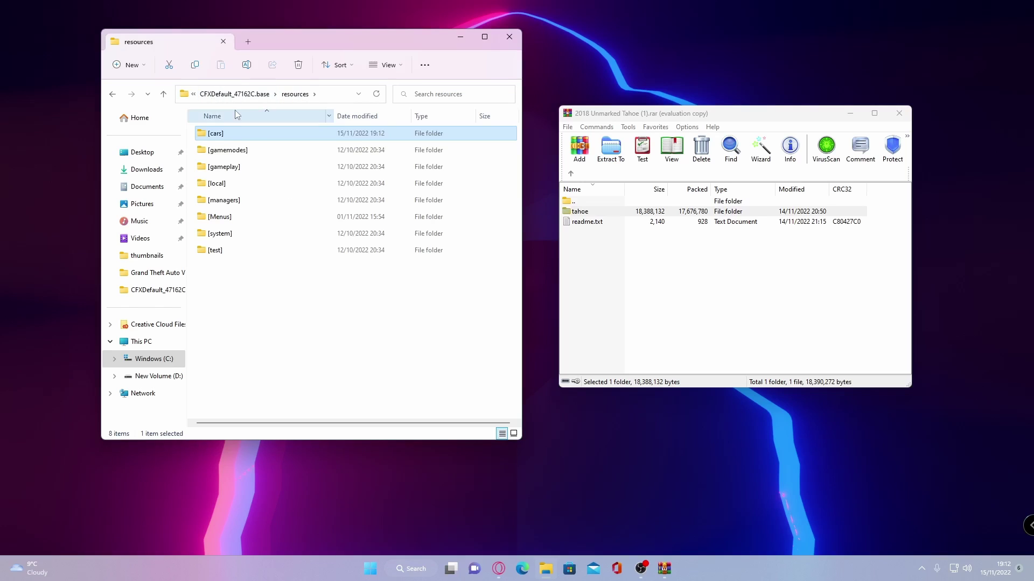
pyautogui.click(234, 94)
pyautogui.click(269, 250)
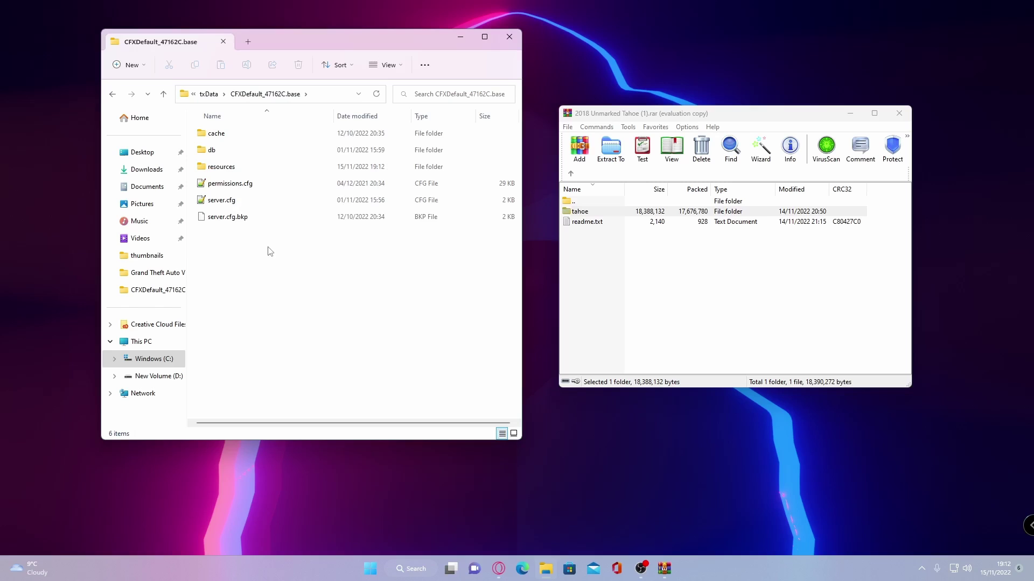
pyautogui.click(233, 204)
pyautogui.doubleClick(232, 204)
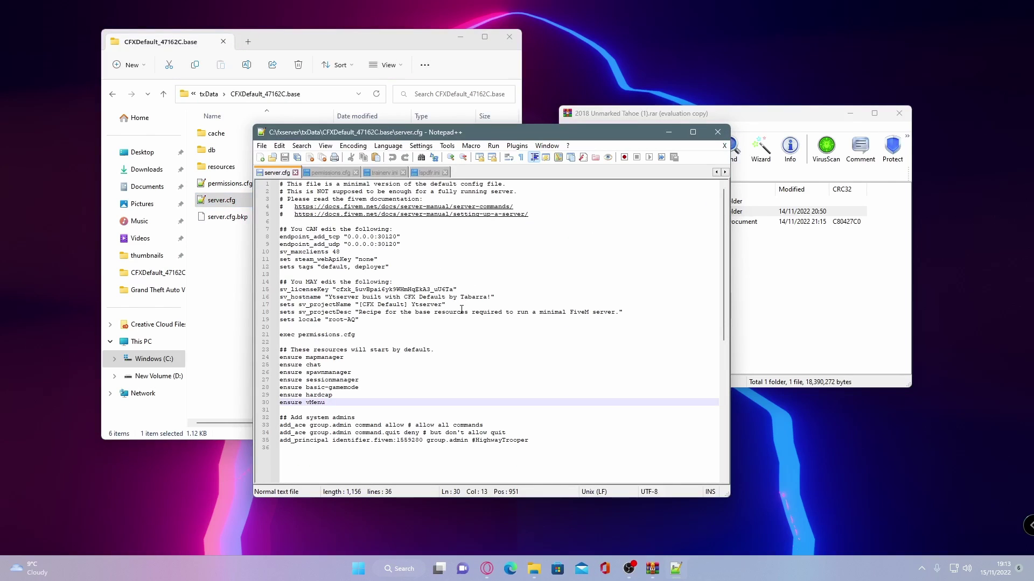
# Add the line "ensure tahoe" directly below "ensure vMenu" in server.cfg
pyautogui.press('Return')
pyautogui.write('ensure ')
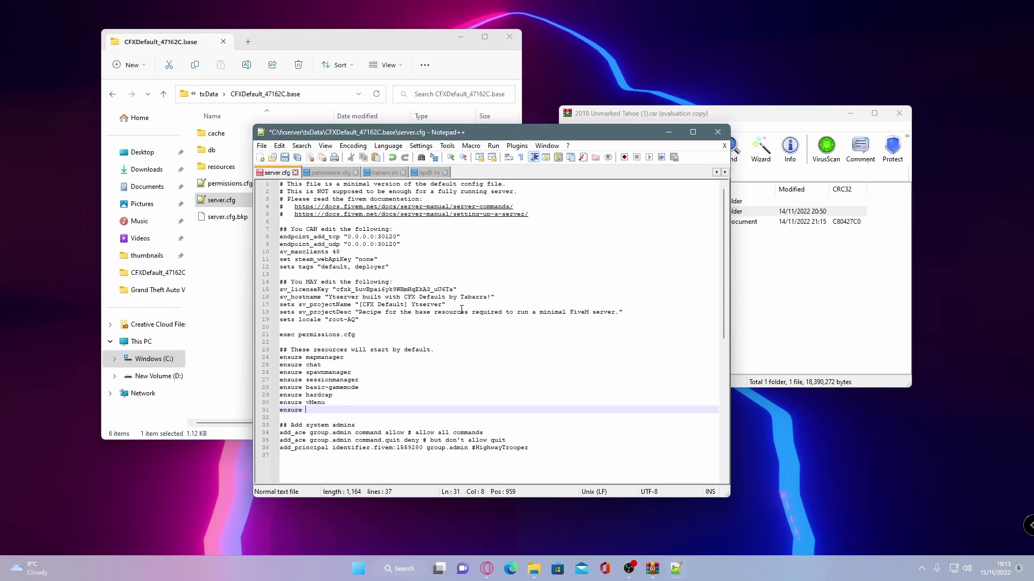
pyautogui.write('tahoe')
# Insert two lines above "ensure tahoe" in server.cfg and begin a comment with "##" on the second one
pyautogui.click(281, 410)
pyautogui.press('Return')
pyautogui.press('Return')
pyautogui.click(291, 416)
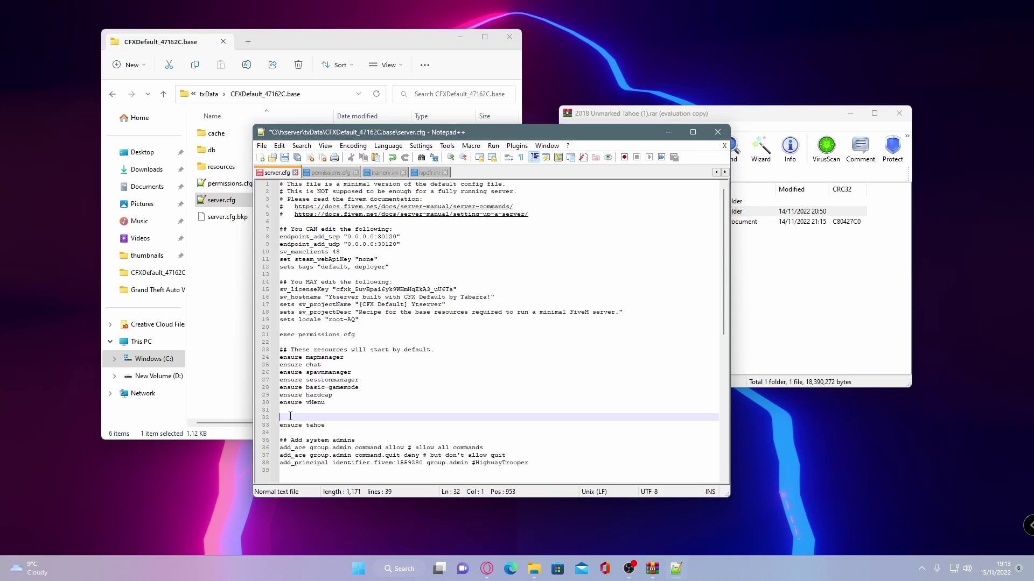
pyautogui.write('##')
pyautogui.scroll(-2, 465, 350)
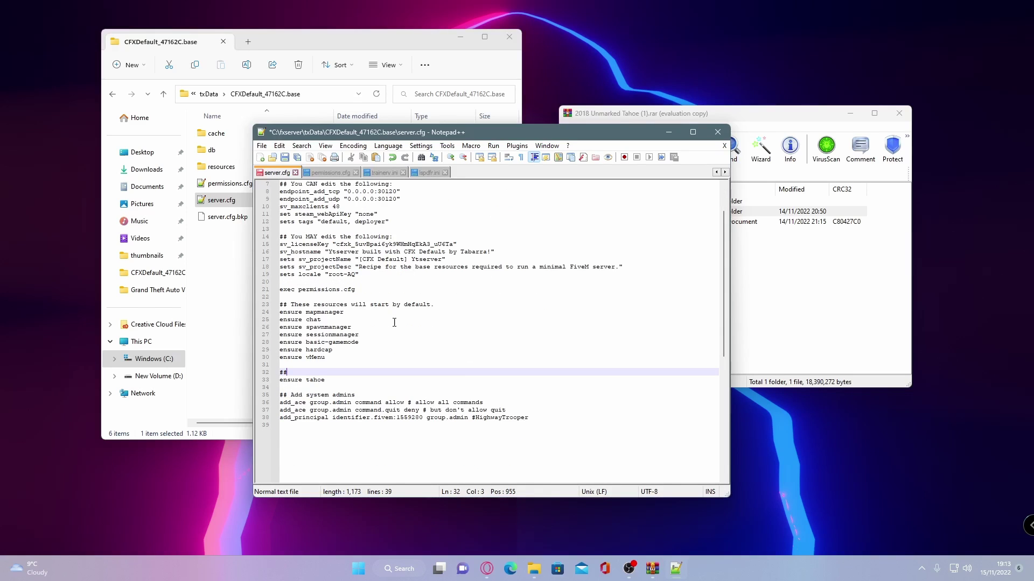
pyautogui.scroll(1, 310, 239)
pyautogui.scroll(1, 331, 236)
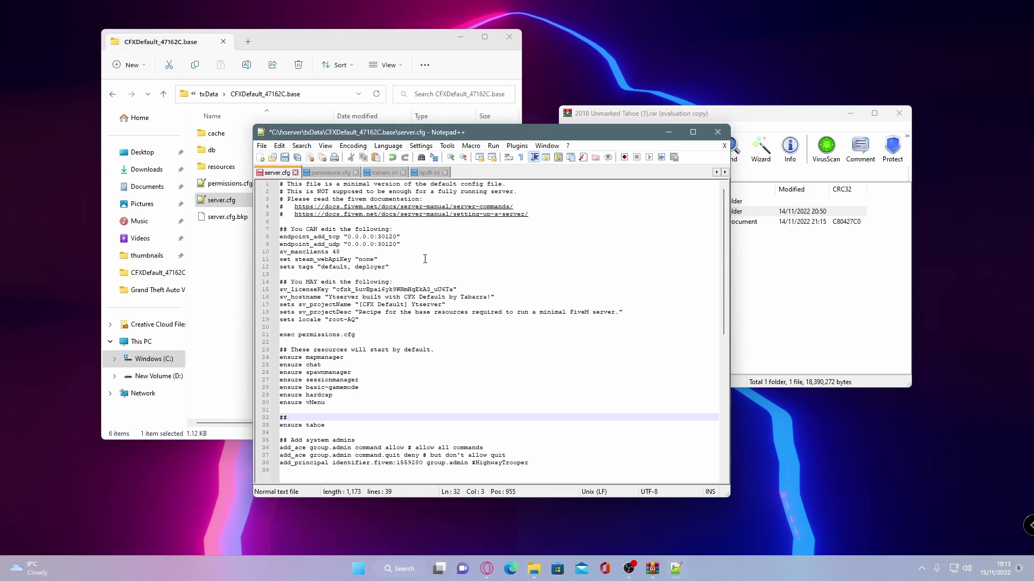
pyautogui.scroll(-1, 426, 264)
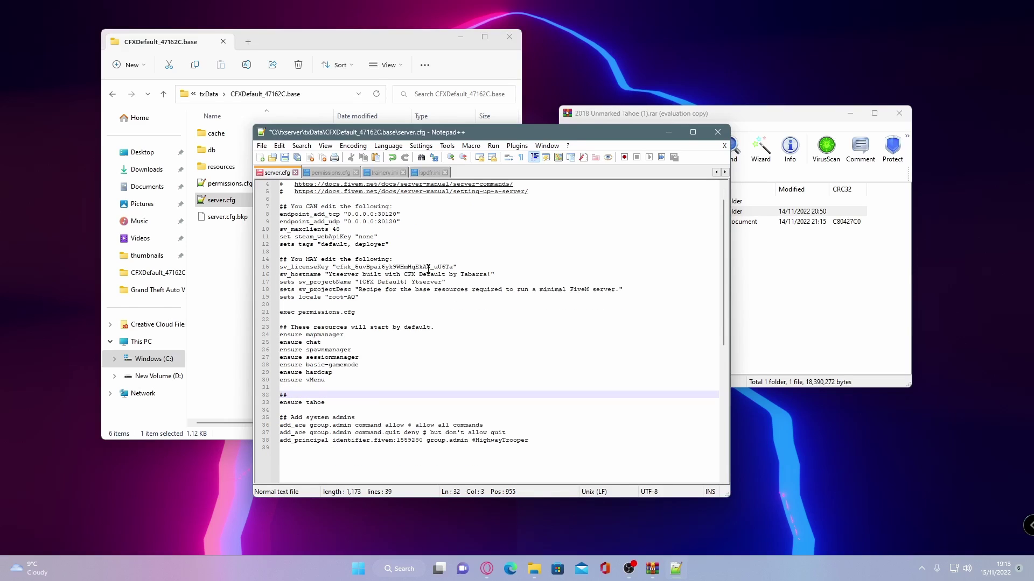
# Complete the comment as "##cars" directly above "ensure tahoe" and save server.cfg
pyautogui.press('Return')
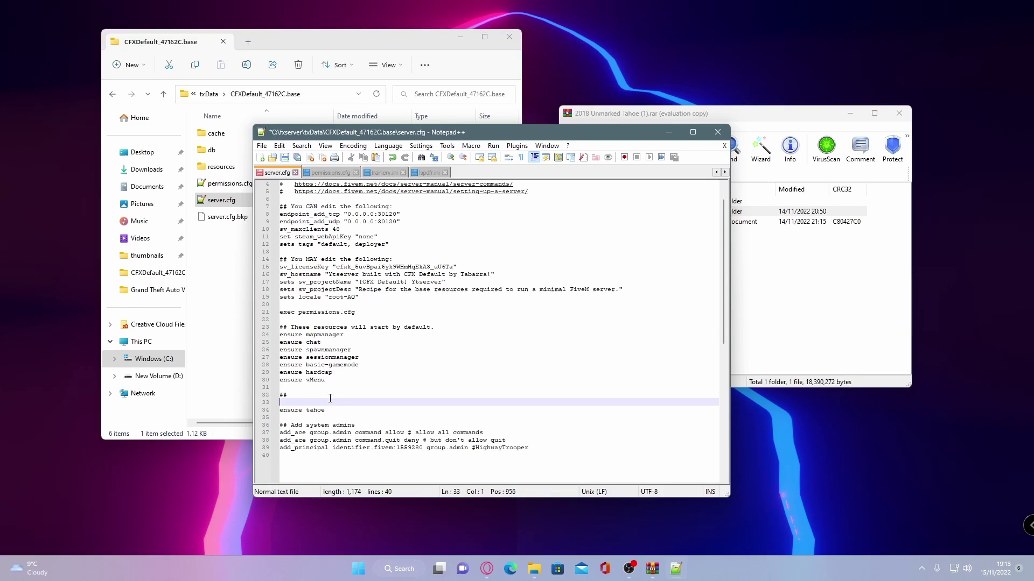
pyautogui.click(324, 396)
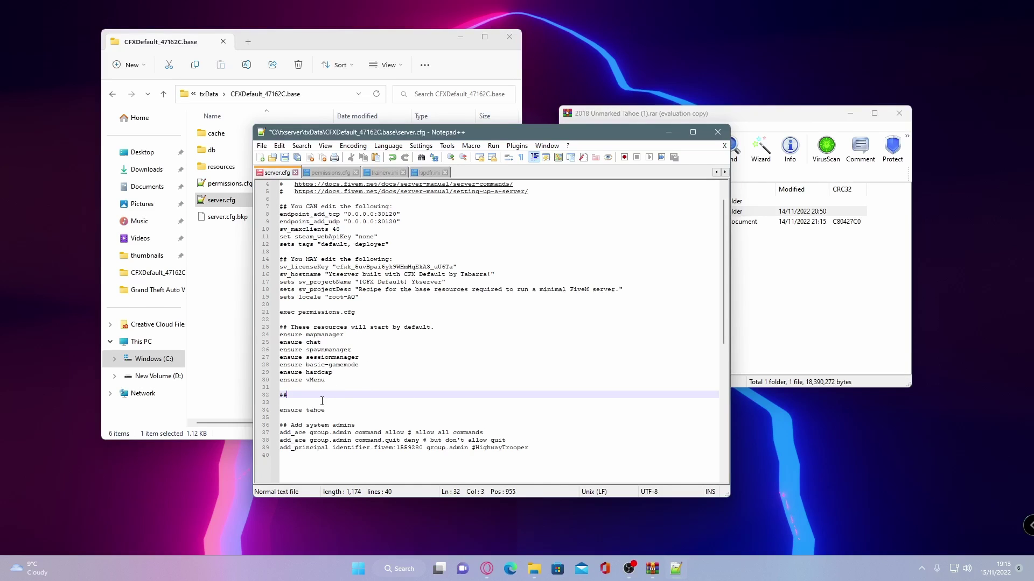
pyautogui.write('cars')
pyautogui.click(281, 409)
pyautogui.press('BackSpace')
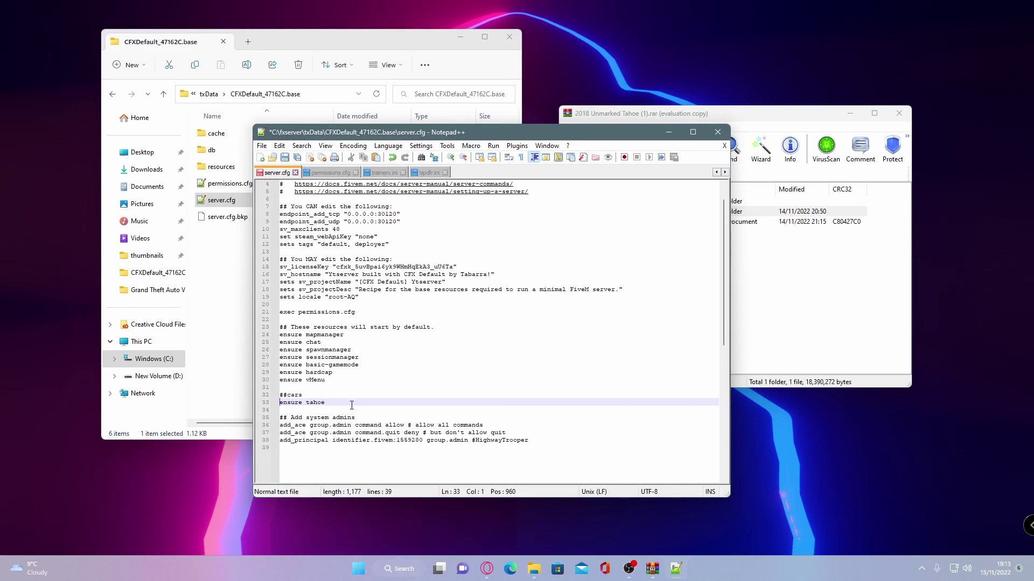
pyautogui.click(284, 157)
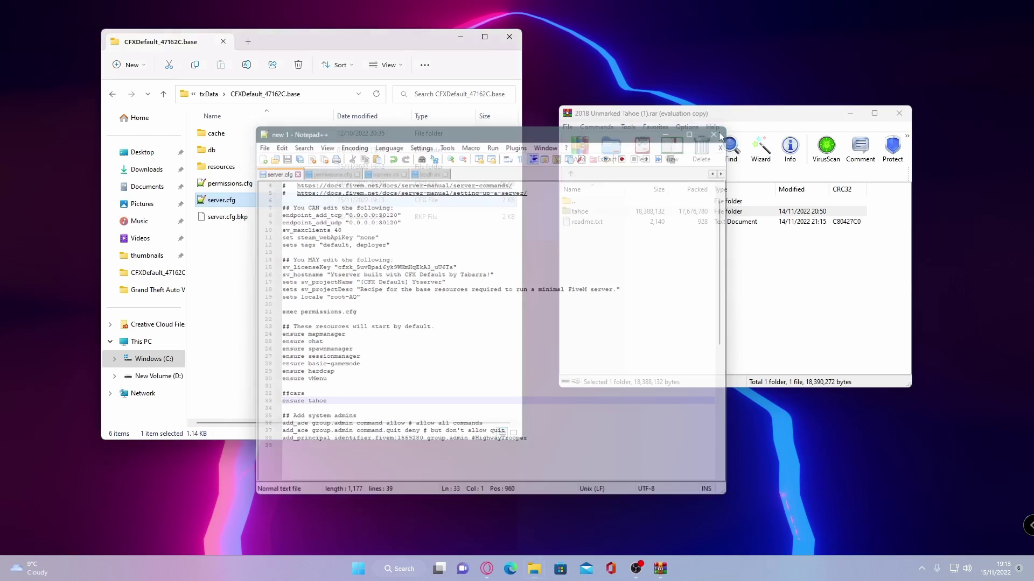
# Open the config folder of vMenu within the [Menus] folder in resources
pyautogui.click(385, 313)
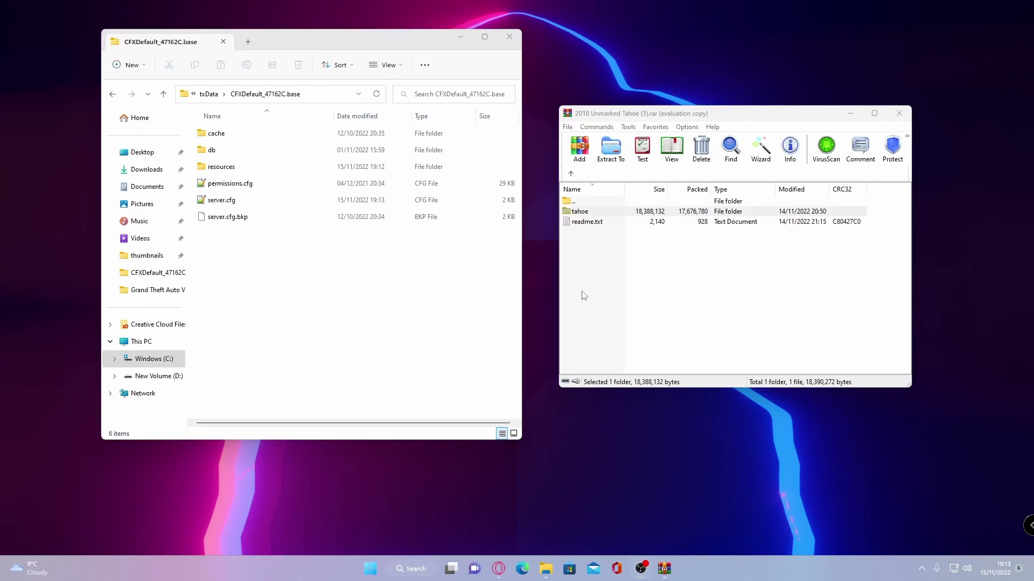
pyautogui.doubleClick(228, 168)
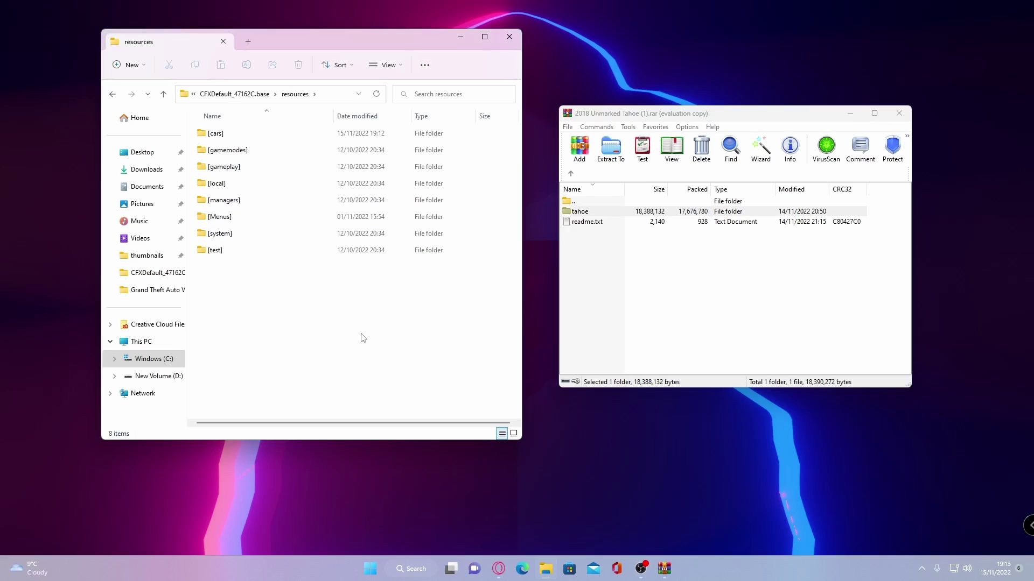
pyautogui.doubleClick(237, 218)
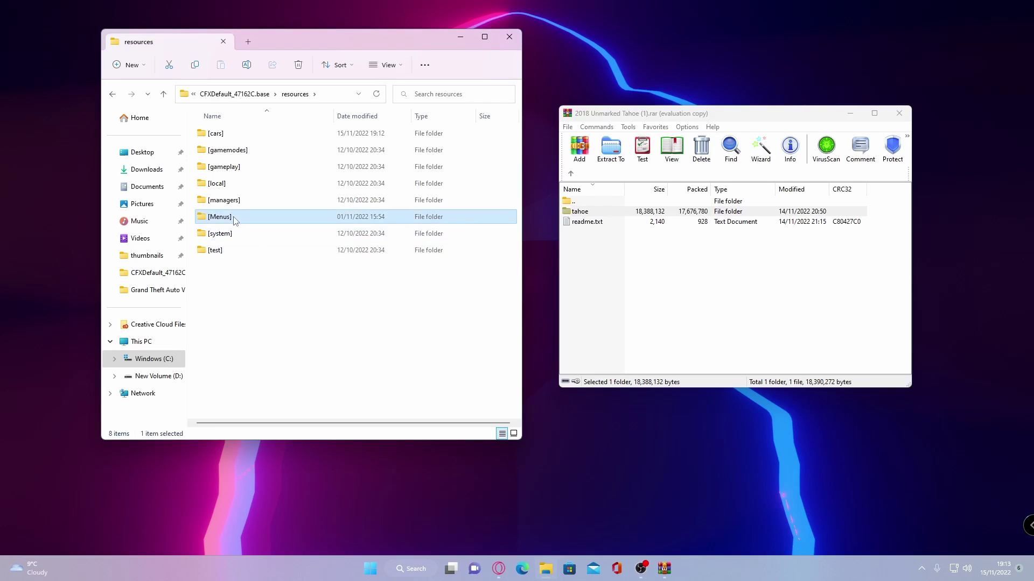
pyautogui.doubleClick(220, 134)
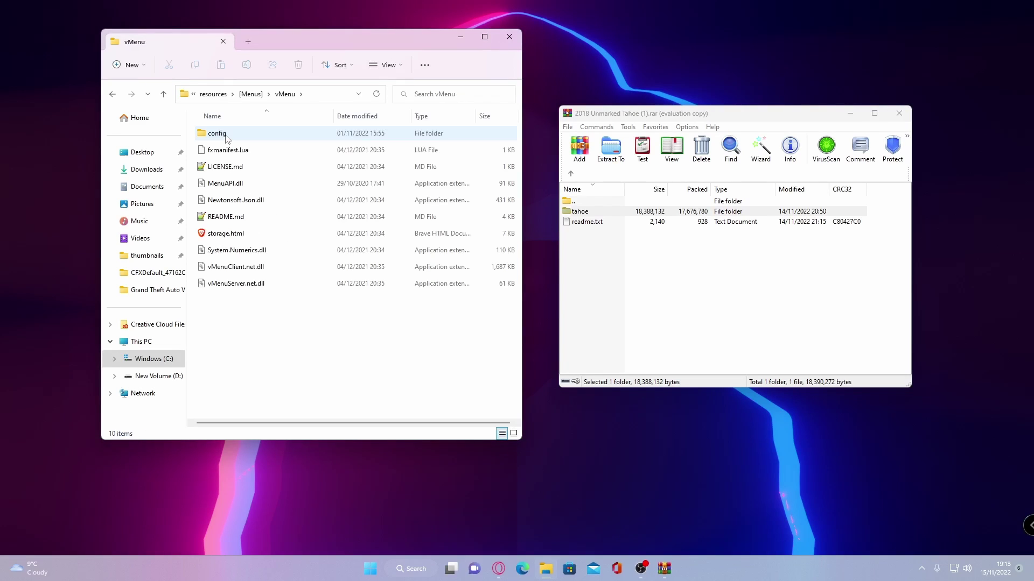
pyautogui.doubleClick(221, 133)
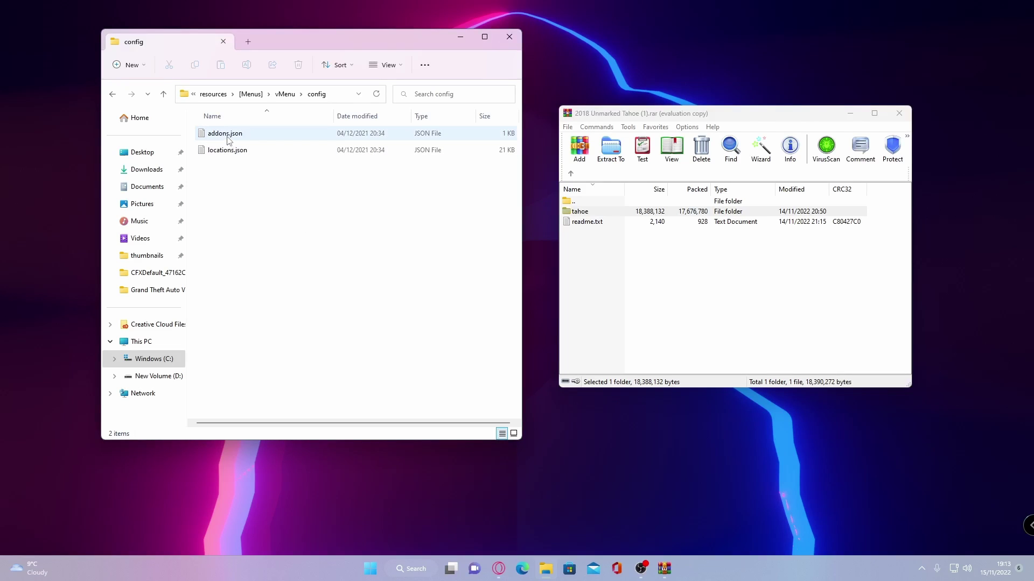
pyautogui.click(233, 141)
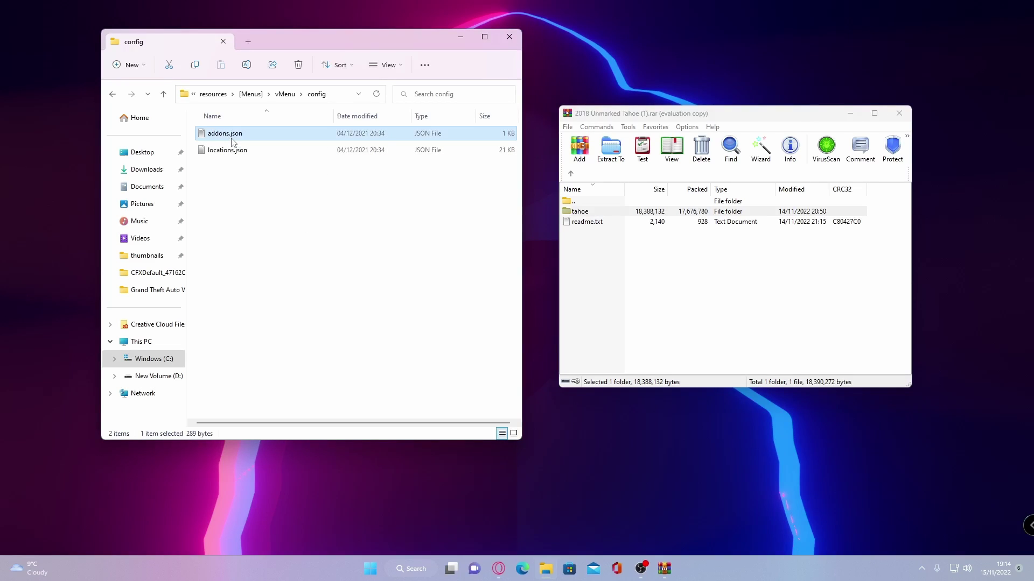
pyautogui.rightClick(233, 141)
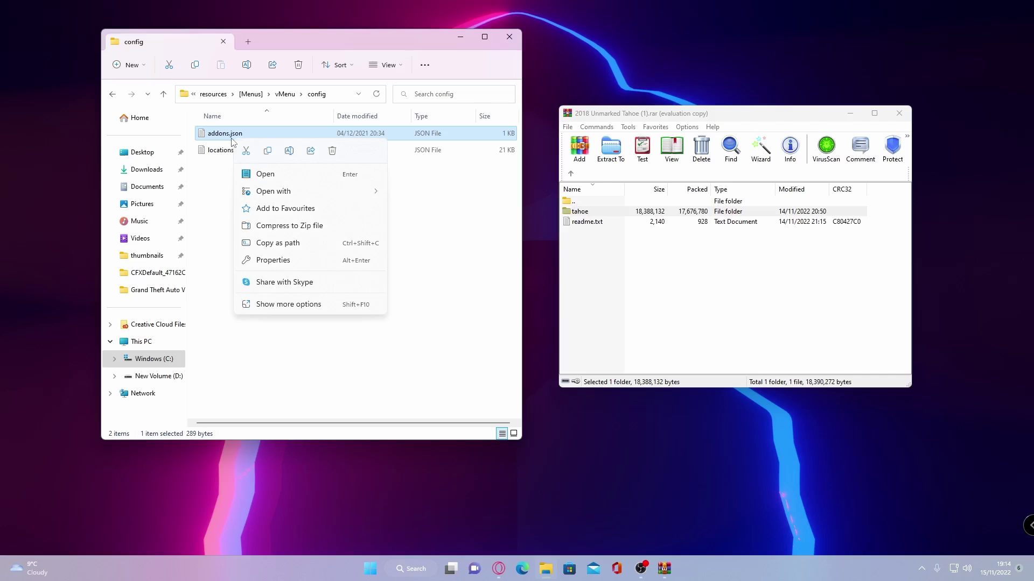
pyautogui.moveTo(278, 194)
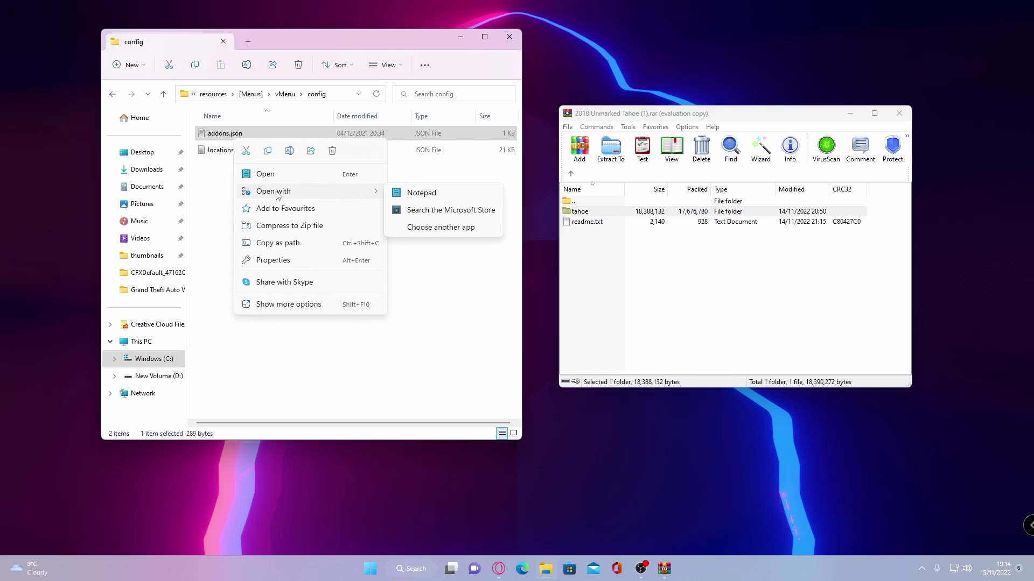
pyautogui.click(623, 283)
# Show the vehicle's YTD and YFT files inside the archive's tahoe folder and open vMenu's addons.json for editing
pyautogui.doubleClick(591, 212)
pyautogui.doubleClick(586, 212)
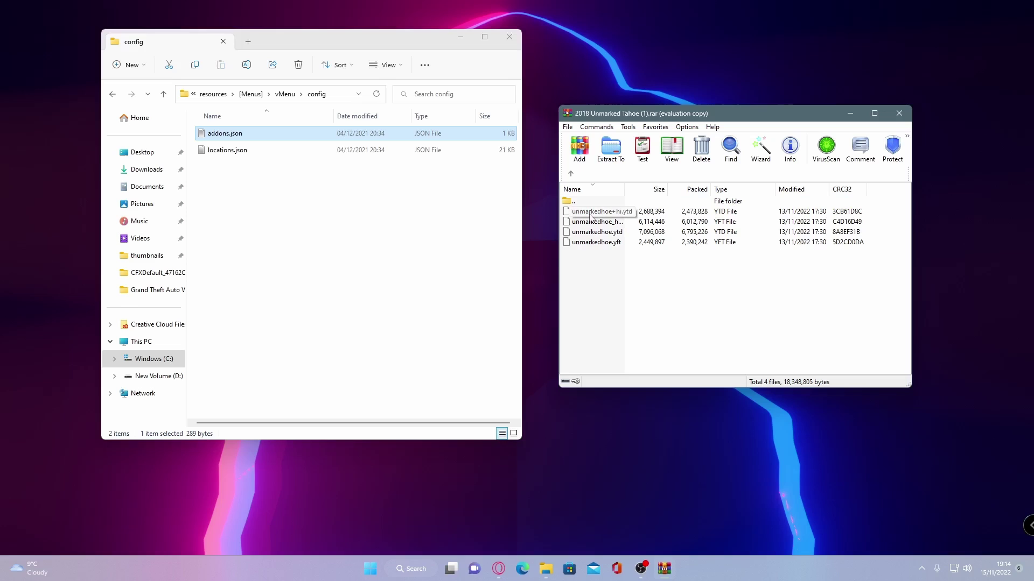
pyautogui.click(364, 230)
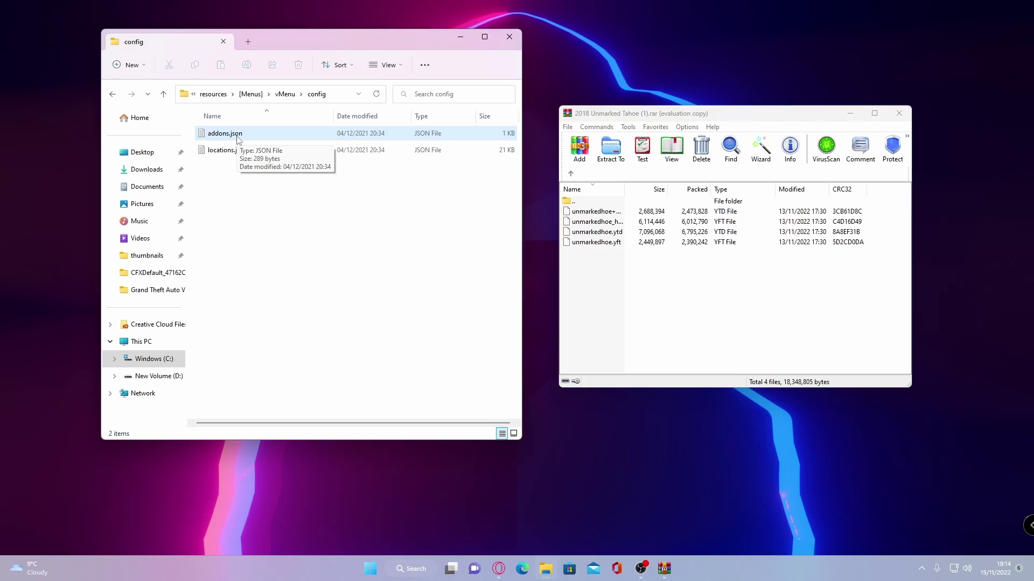
pyautogui.doubleClick(237, 136)
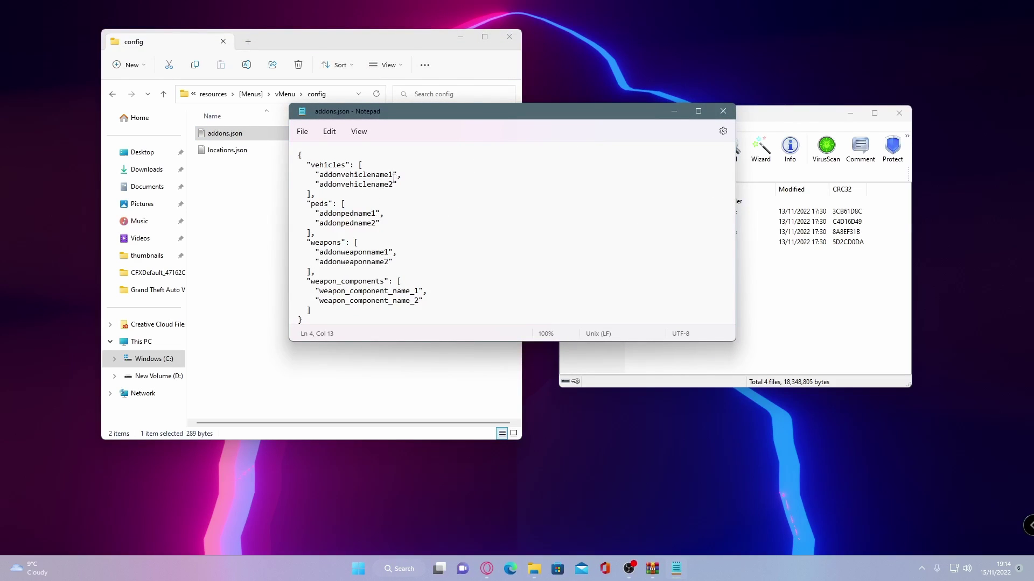
# Replace "addonvehiclename1" in the vehicles list with the model name "unmarkedhoe" copied from the archive's YTD file name
pyautogui.moveTo(394, 175); pyautogui.dragTo(319, 175)
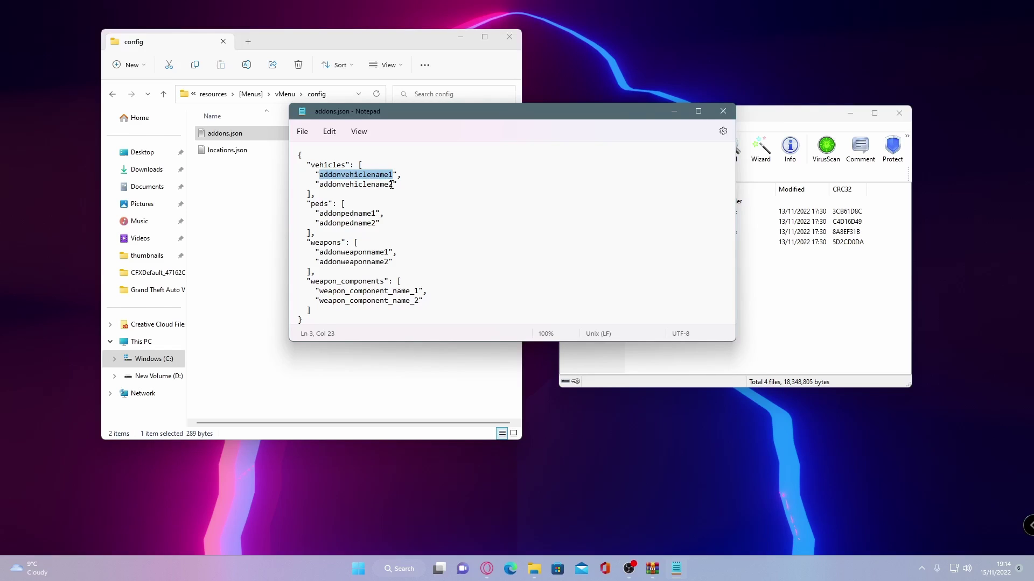
pyautogui.press('BackSpace')
pyautogui.moveTo(433, 114); pyautogui.dragTo(241, 105)
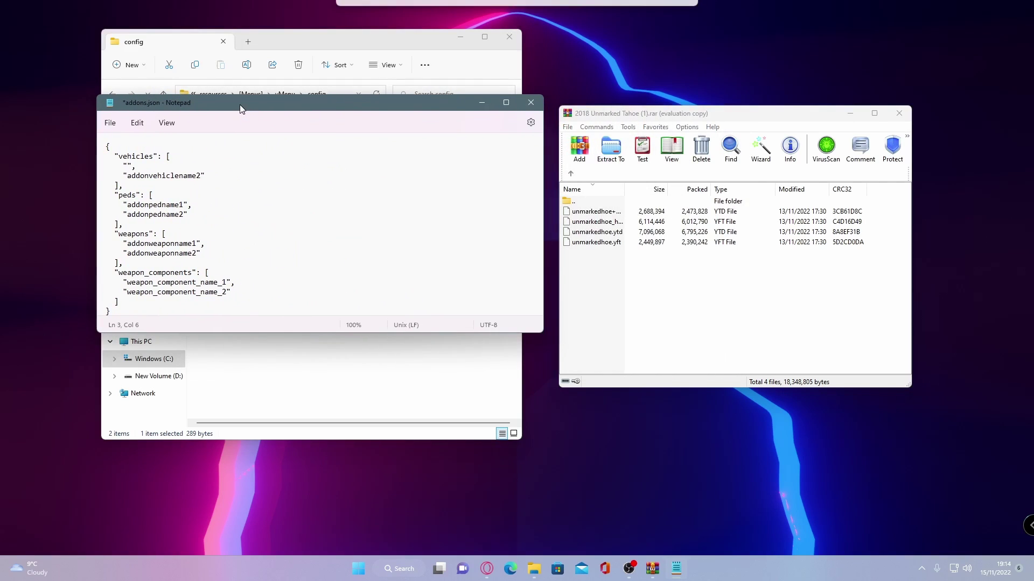
pyautogui.click(598, 212)
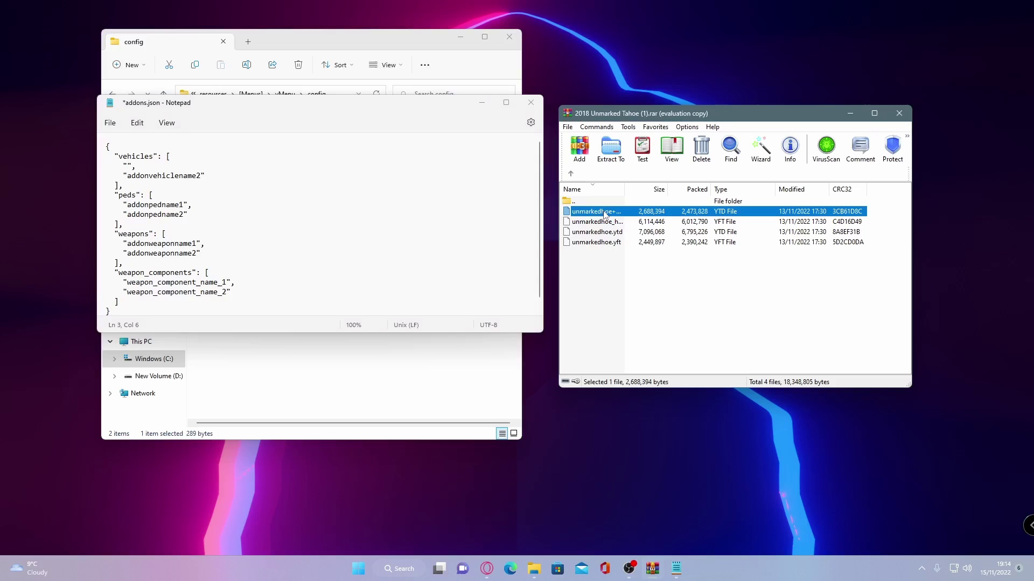
pyautogui.click(604, 214)
pyautogui.moveTo(613, 213); pyautogui.dragTo(566, 216)
pyautogui.hotkey('ctrl', 'c')
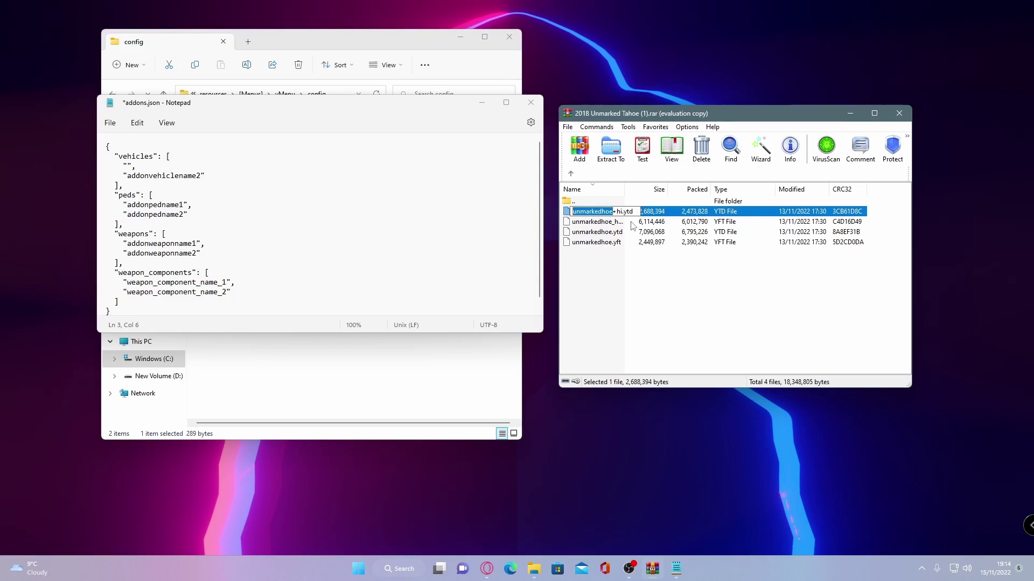
pyautogui.click(126, 166)
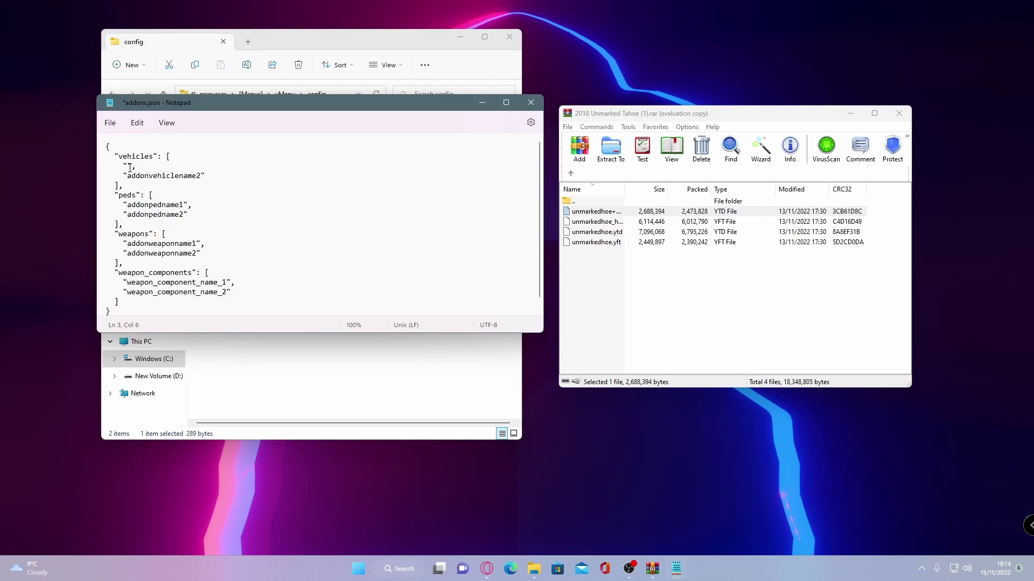
pyautogui.moveTo(213, 110); pyautogui.dragTo(429, 155)
pyautogui.hotkey('ctrl', 'v')
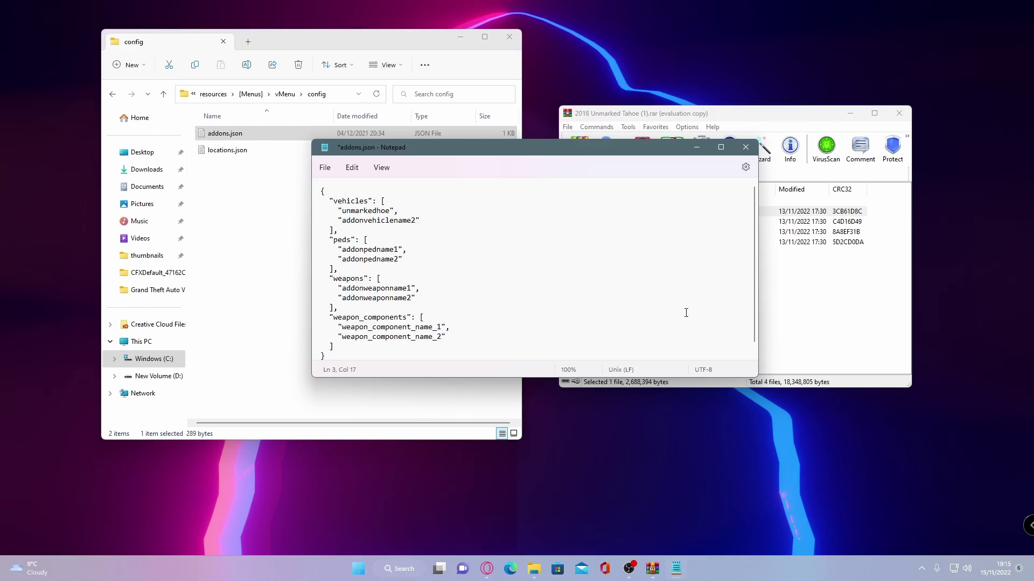
# Duplicate the "addonvehiclename2" entry on a new line below it, ending the copy with a comma
pyautogui.click(427, 222)
pyautogui.moveTo(415, 222); pyautogui.dragTo(337, 222)
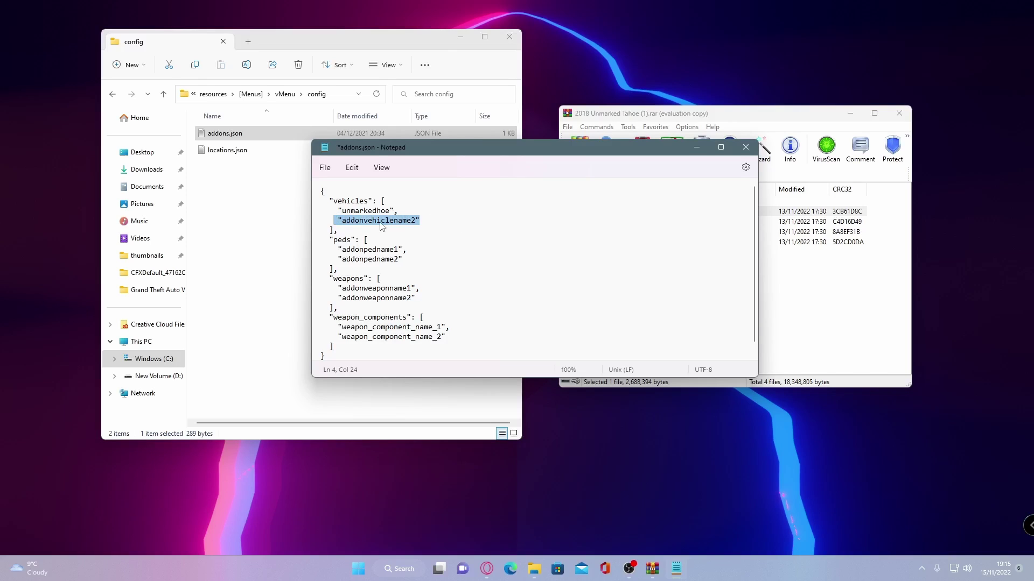
pyautogui.click(441, 217)
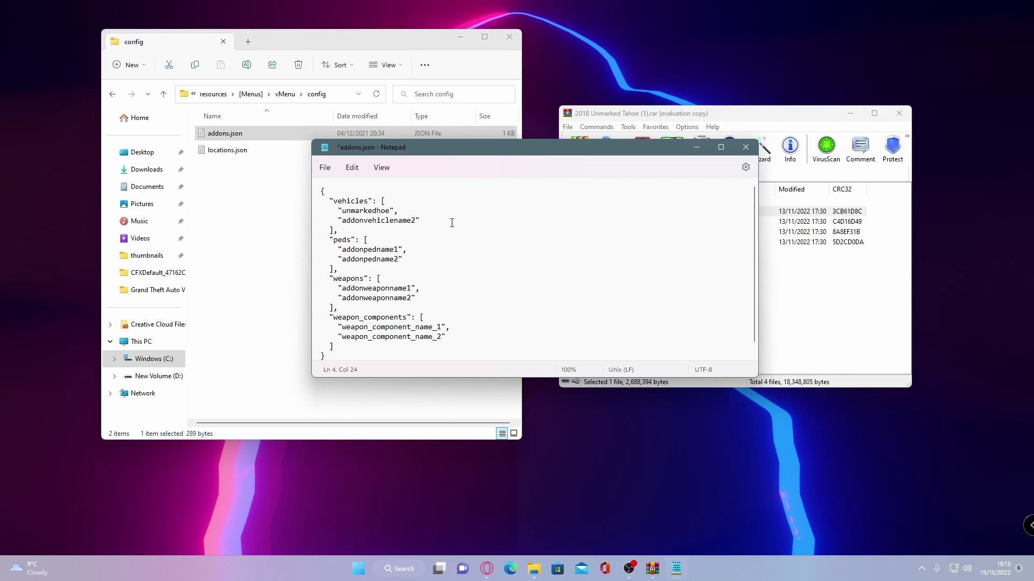
pyautogui.moveTo(334, 221); pyautogui.dragTo(442, 222)
pyautogui.hotkey('ctrl', 'c')
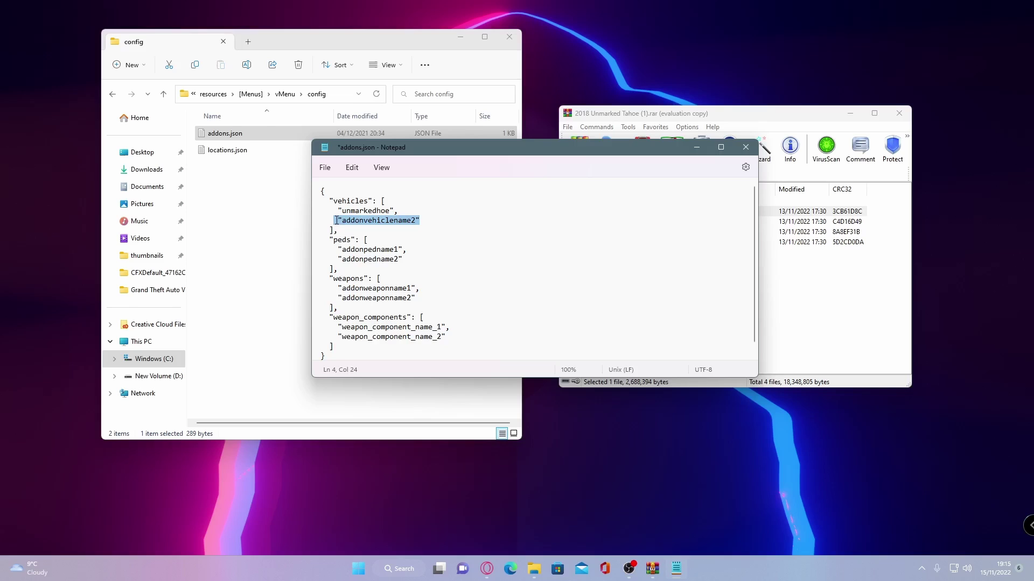
pyautogui.click(427, 220)
pyautogui.press('Return')
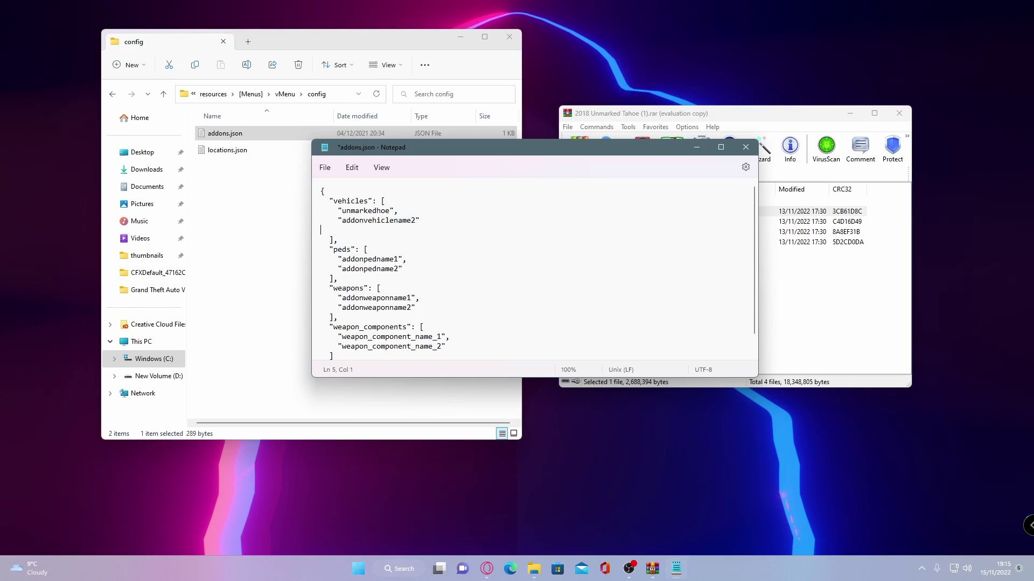
pyautogui.hotkey('ctrl', 'v')
pyautogui.write(';')
pyautogui.press('BackSpace')
pyautogui.write(',')
# Delete the "addonvehiclename2" placeholder entries from the vehicles list, then save and close addons.json
pyautogui.moveTo(419, 230); pyautogui.dragTo(310, 225)
pyautogui.press('BackSpace')
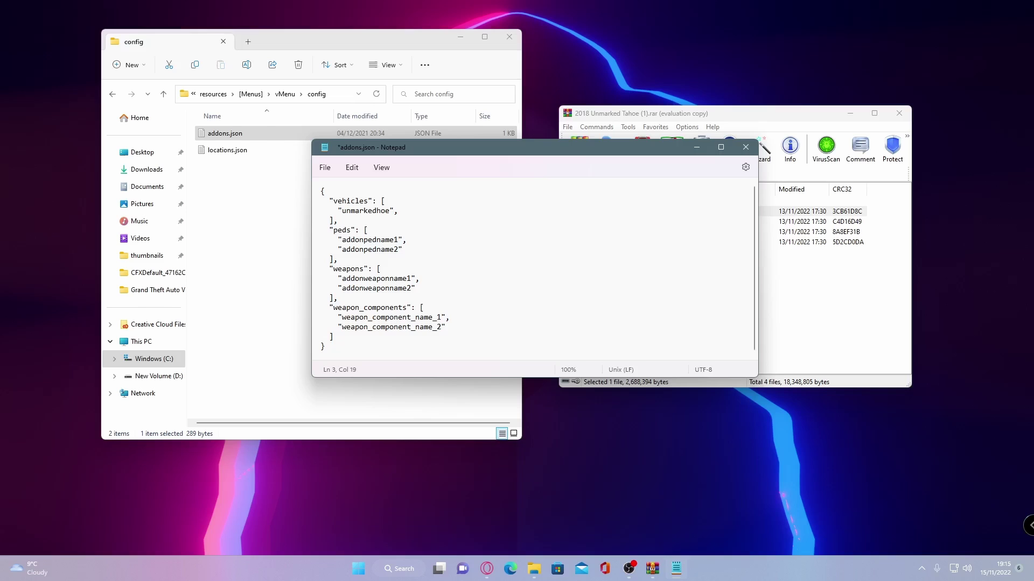
pyautogui.moveTo(385, 147); pyautogui.dragTo(312, 148)
pyautogui.click(672, 148)
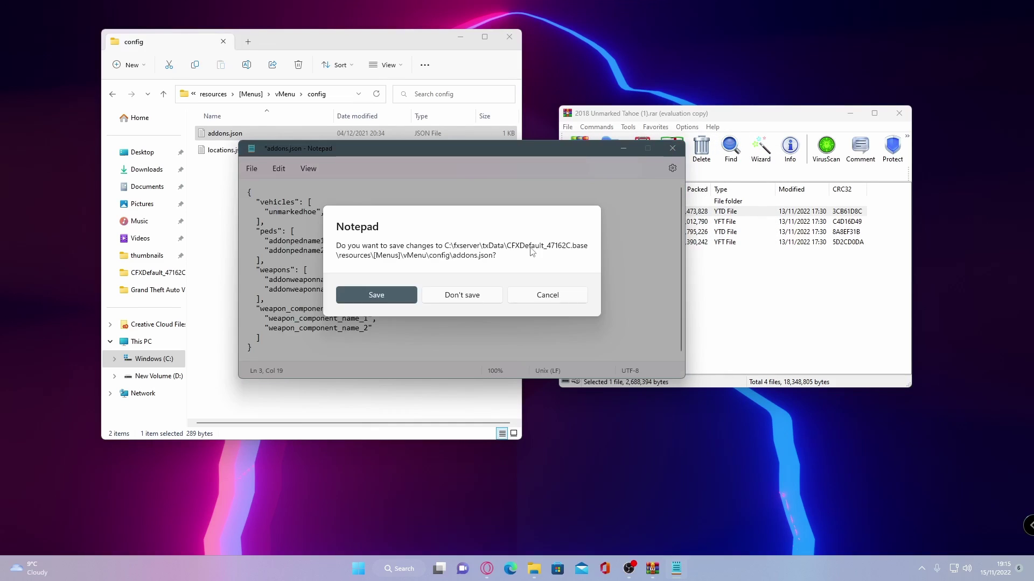
pyautogui.click(382, 300)
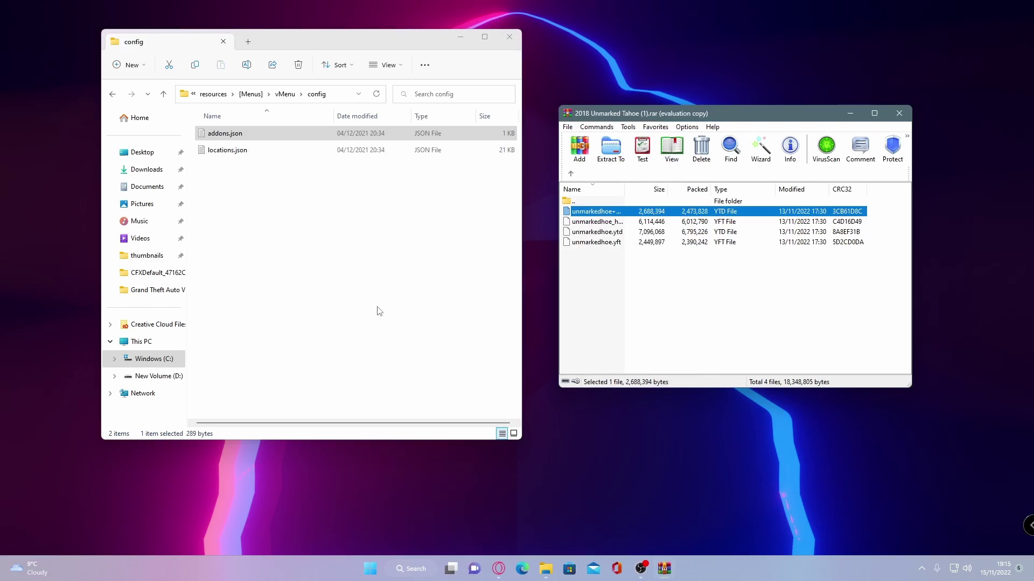
# Close the 2018 Unmarked Tahoe archive and return to the resources folder
pyautogui.click(704, 329)
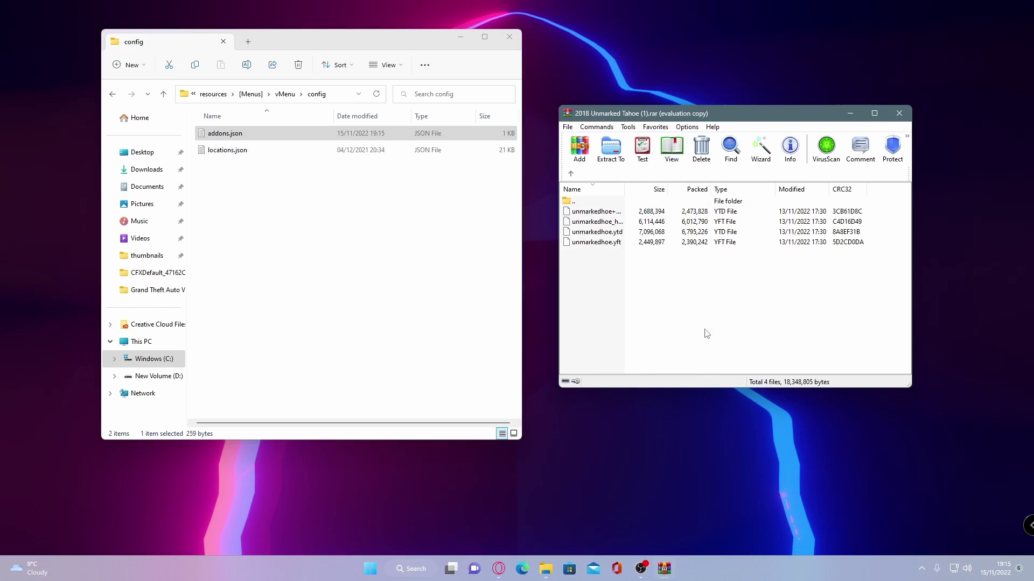
pyautogui.click(904, 121)
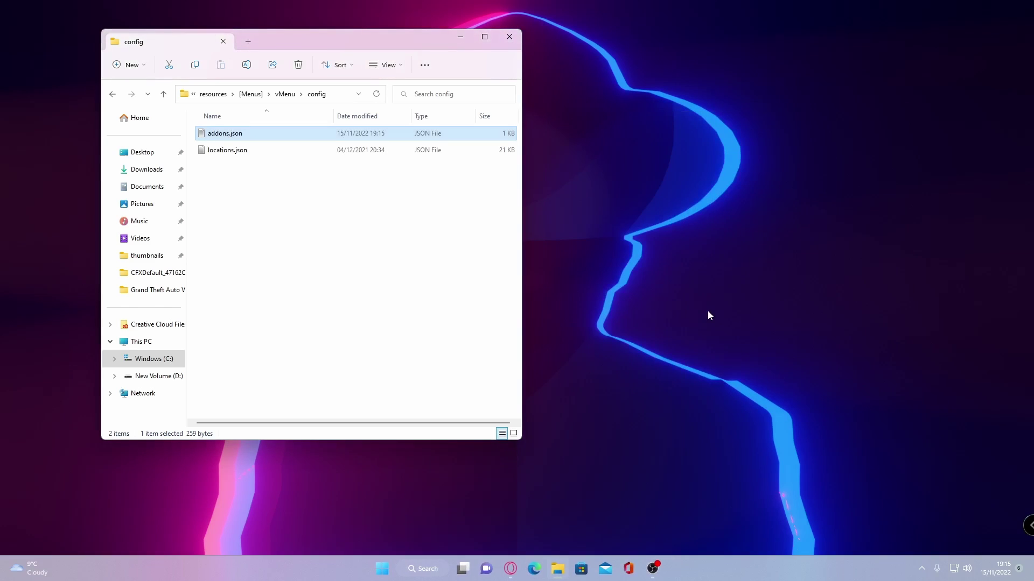
pyautogui.click(213, 94)
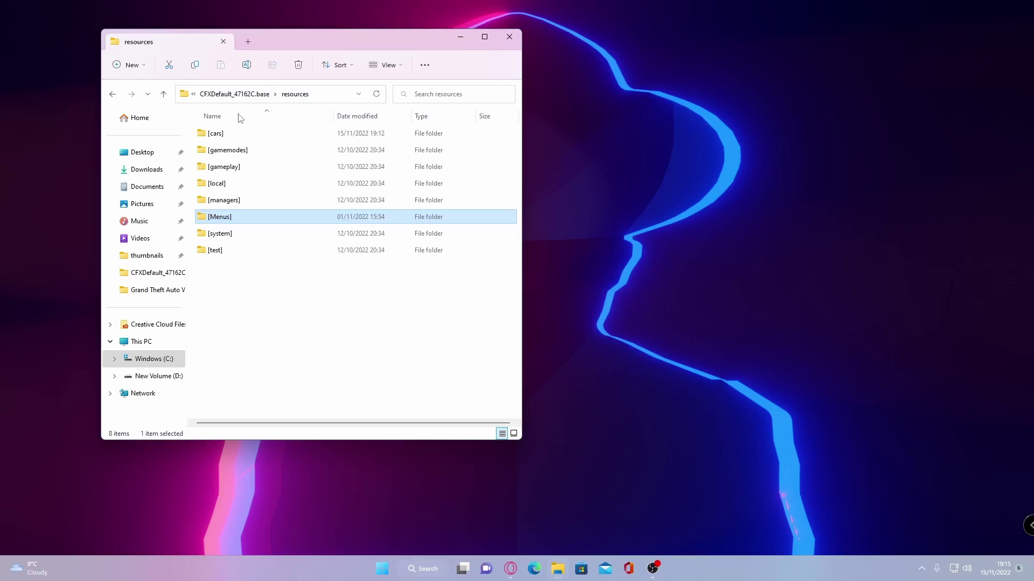
# Go up from the resources folder to the CFXDefault_47162C.base server folder
pyautogui.click(231, 96)
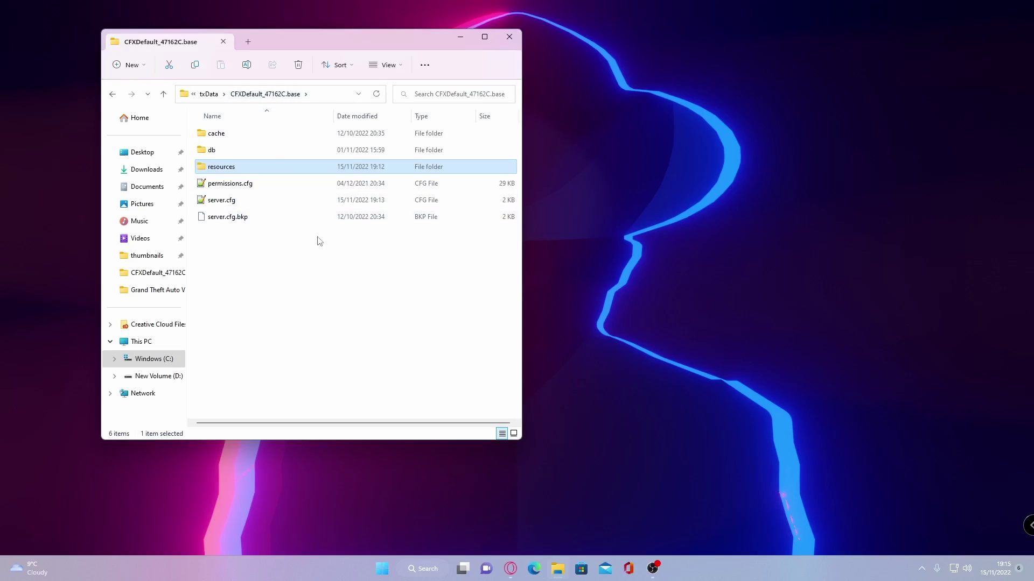
pyautogui.click(245, 97)
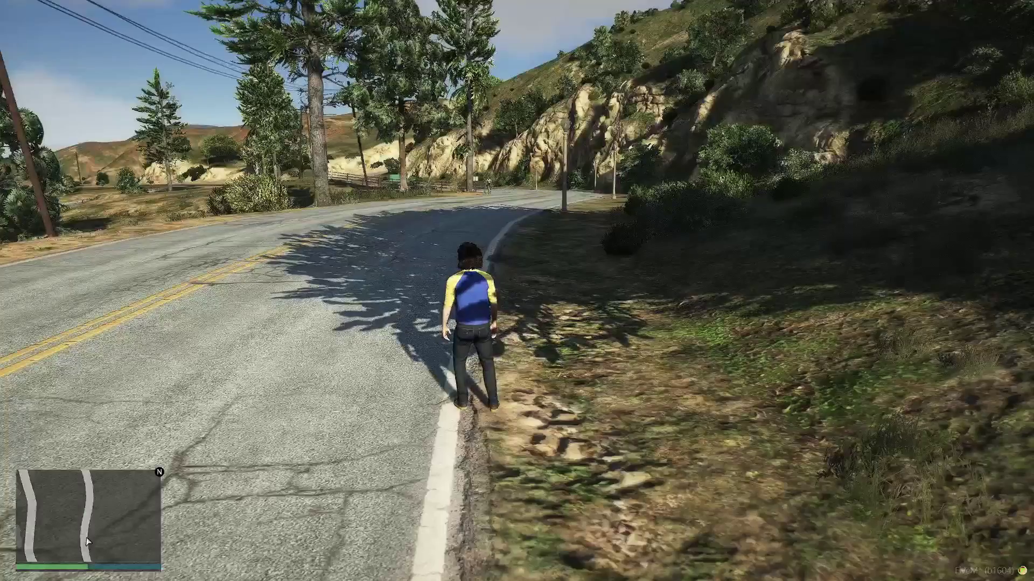
# In FiveM, spawn "unmarkedhoe" from the Emergency category of vMenu's addon vehicles and return to the vehicle spawner options
pyautogui.press('m')
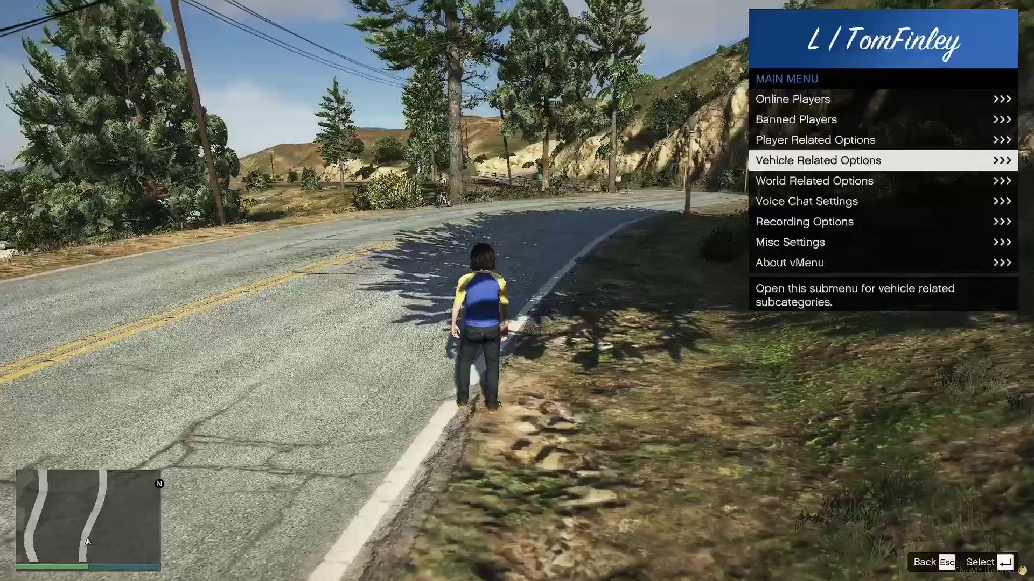
pyautogui.press('Return')
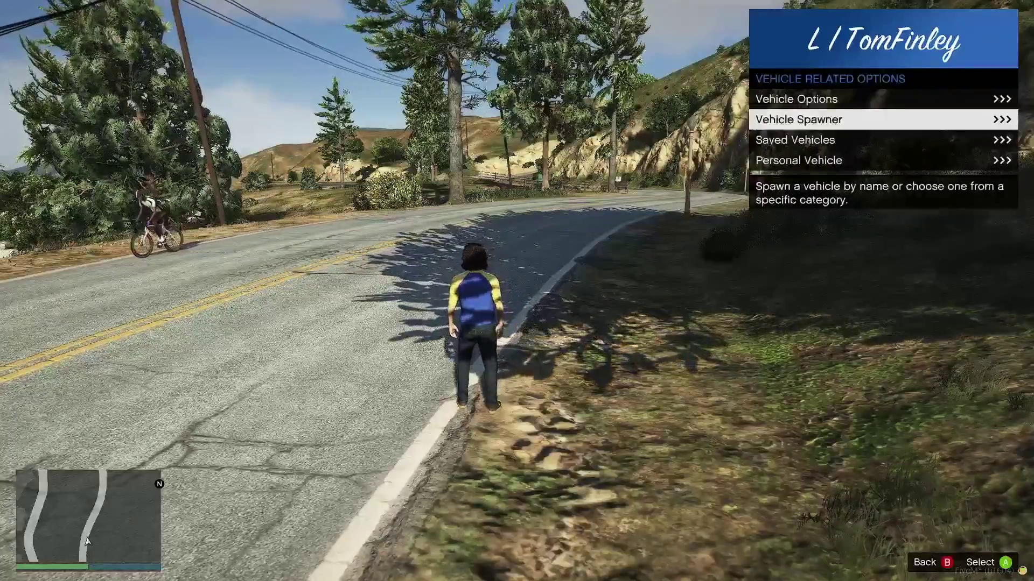
pyautogui.press('Return')
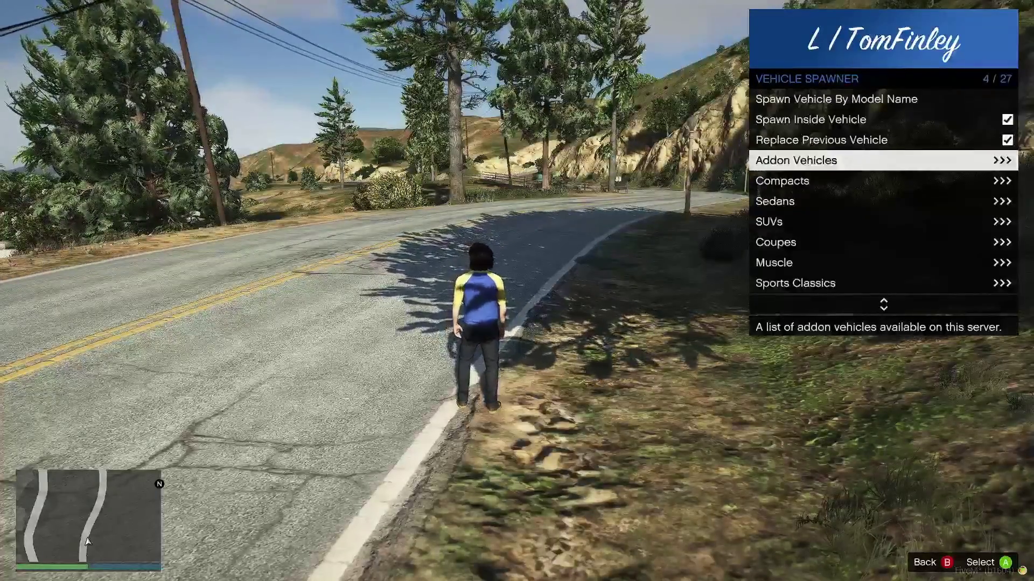
pyautogui.press('Return')
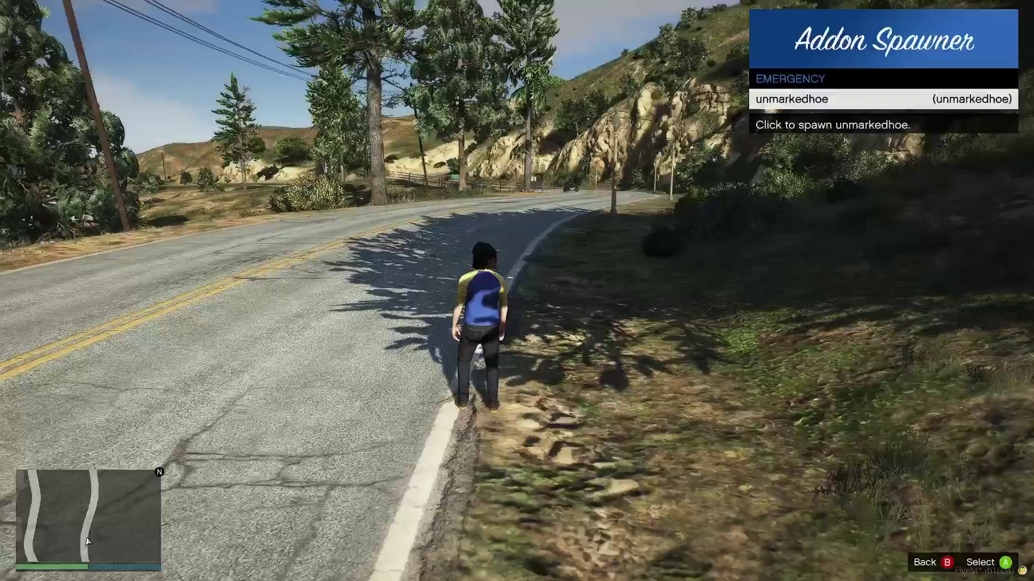
pyautogui.press('Return')
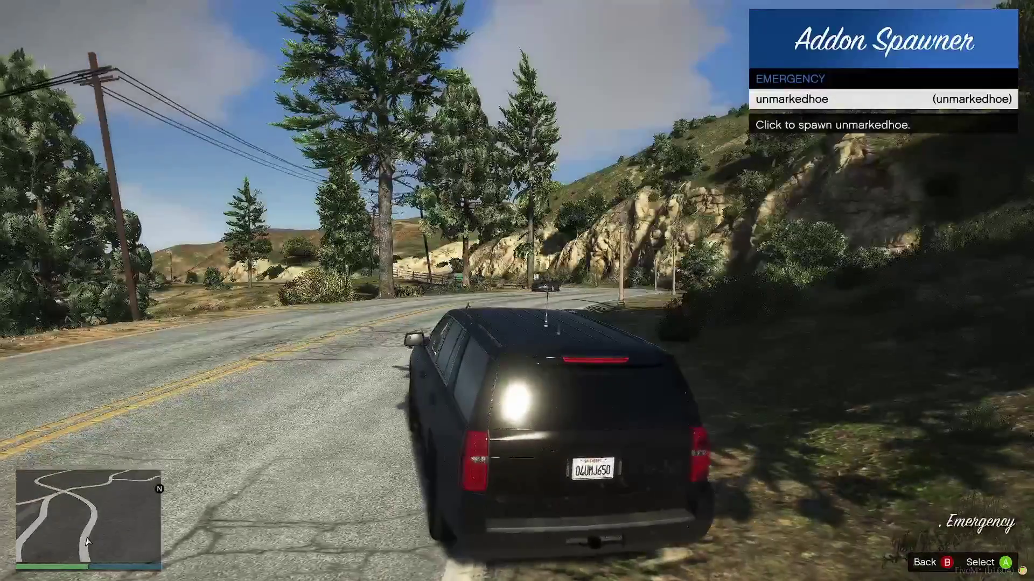
pyautogui.press('BackSpace')
pyautogui.press('BackSpace')
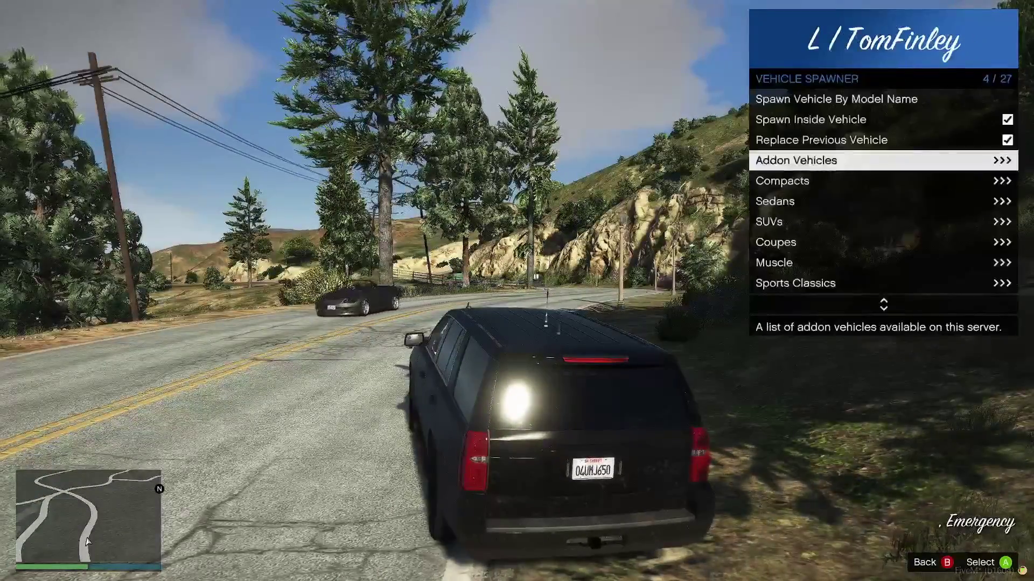